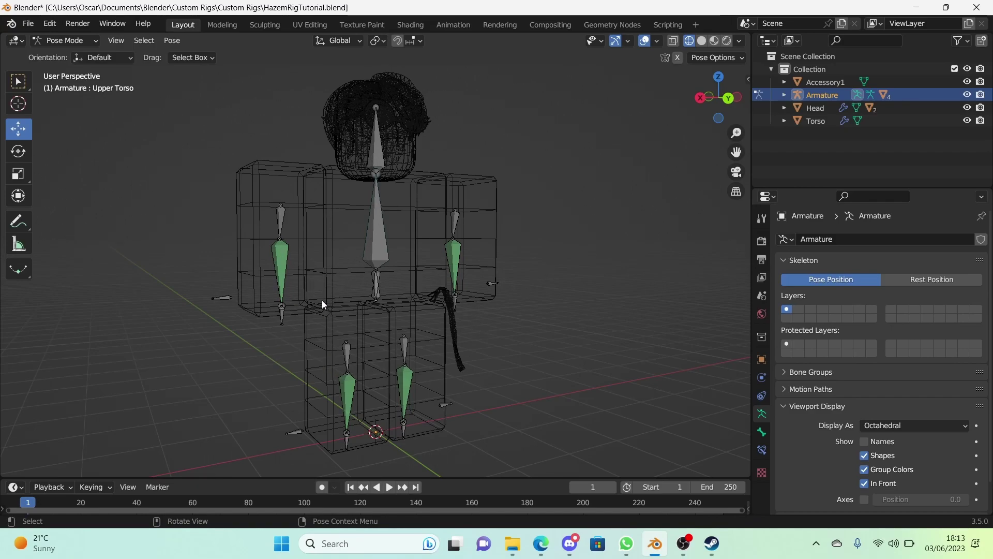
middle_click_drag(315, 269, 305, 325)
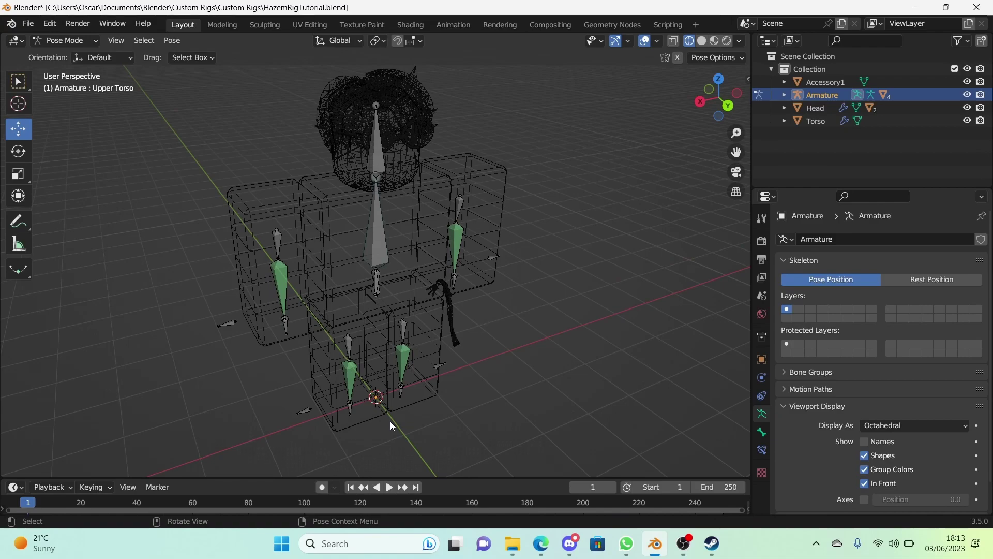
middle_click_drag(400, 414, 381, 392)
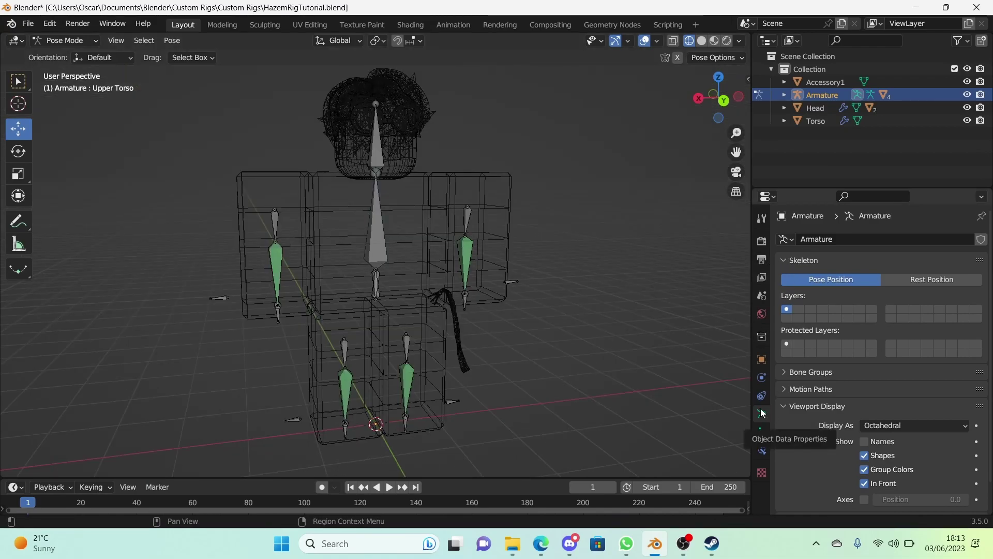
middle_click_drag(307, 292, 328, 278)
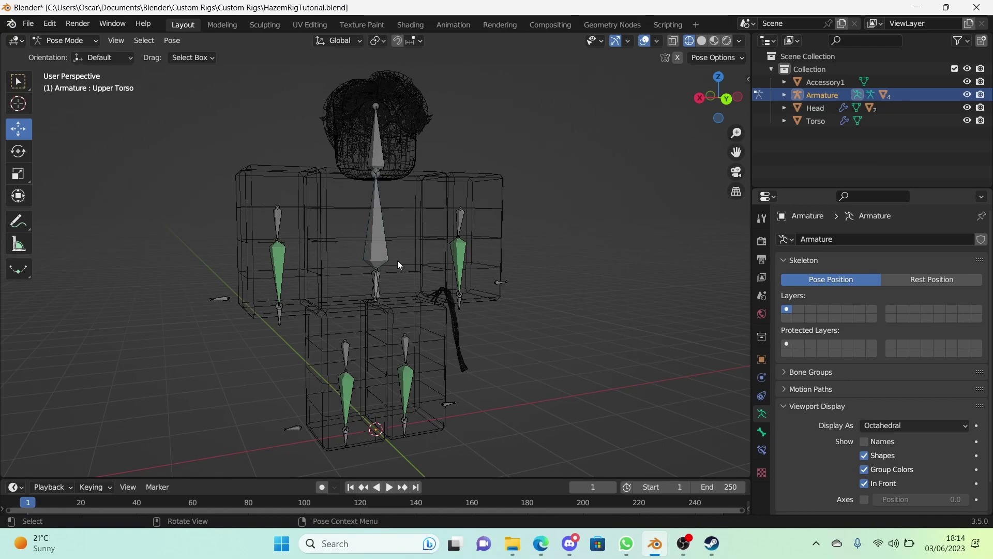
left_click(870, 320)
left_click(953, 317)
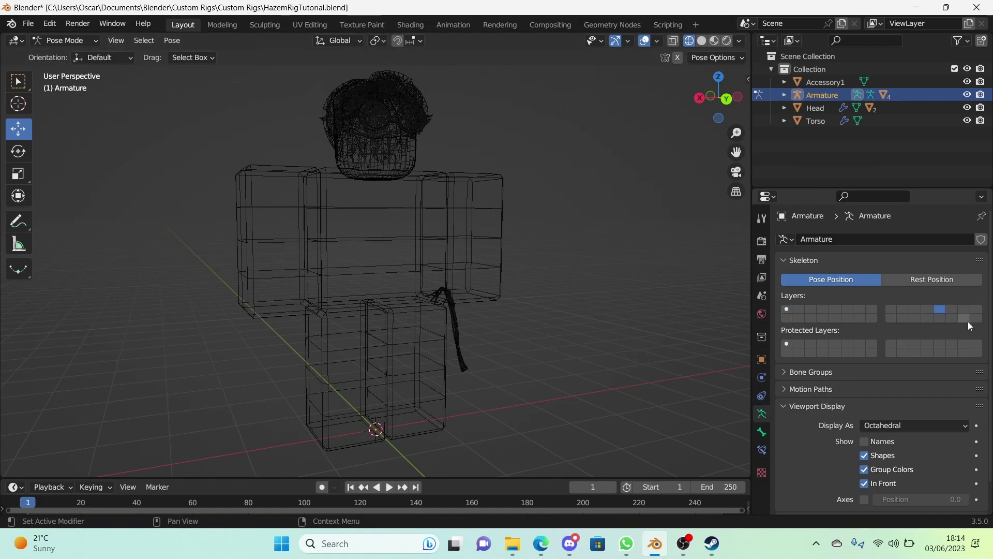
left_click(967, 318)
left_click(976, 319)
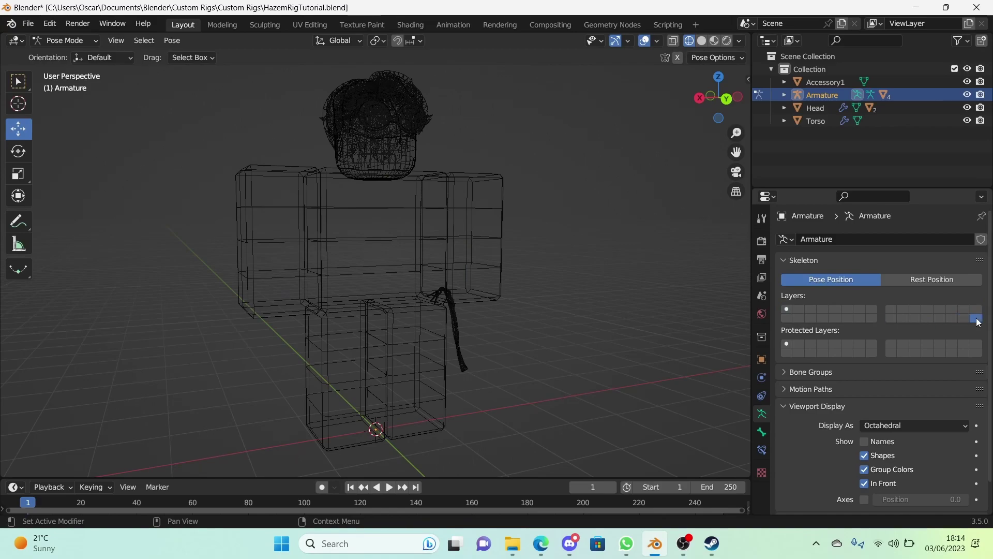
left_click(786, 309)
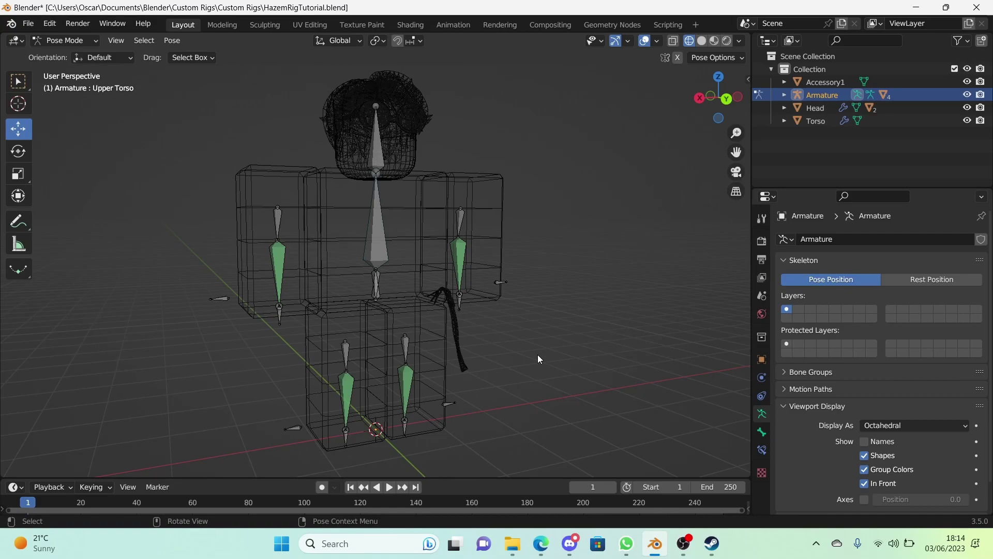
middle_click_drag(541, 352, 657, 316)
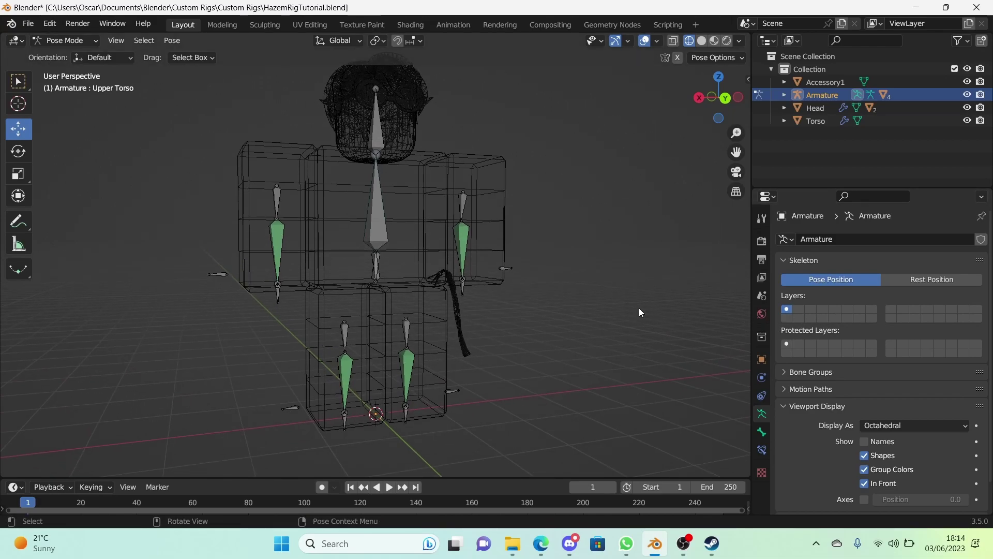
middle_click_drag(639, 308, 590, 320)
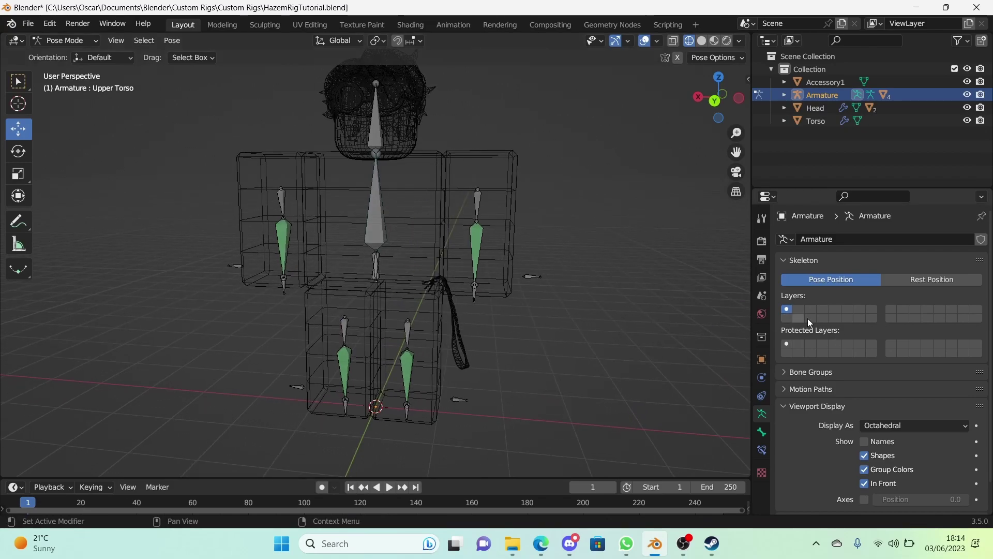
Show only the armature's empty last layer and enter Edit Mode in the back orthographic view
left_click(976, 319)
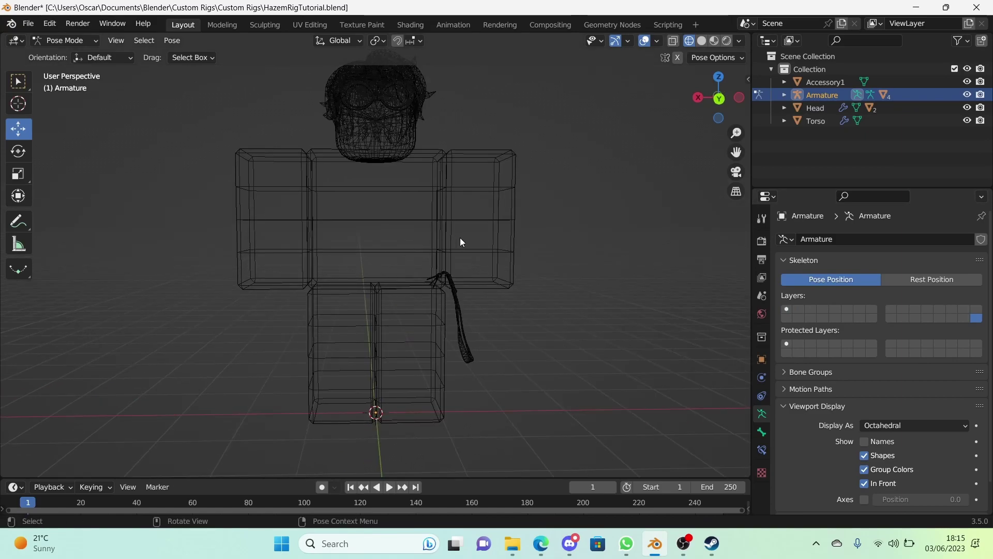
key("Tab")
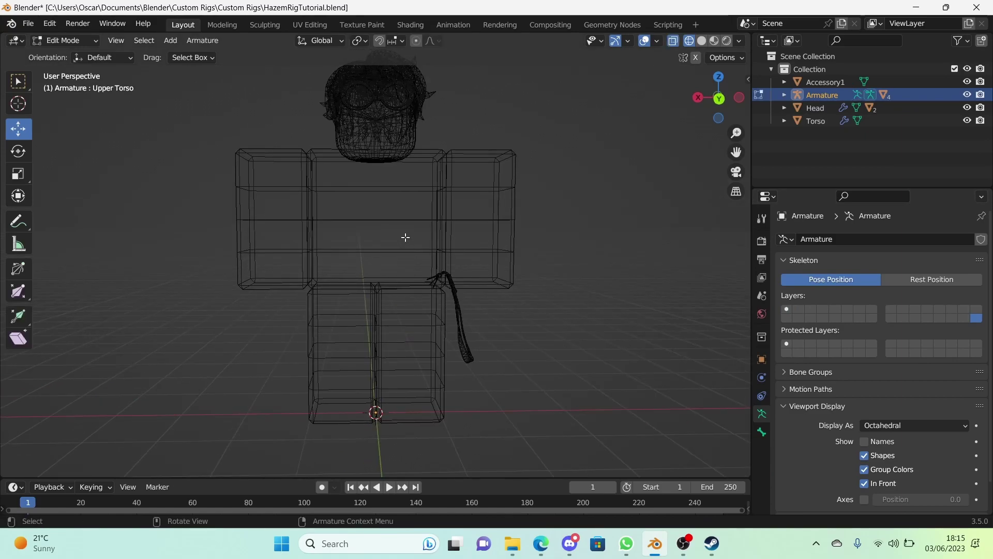
key("ctrl+KP_1")
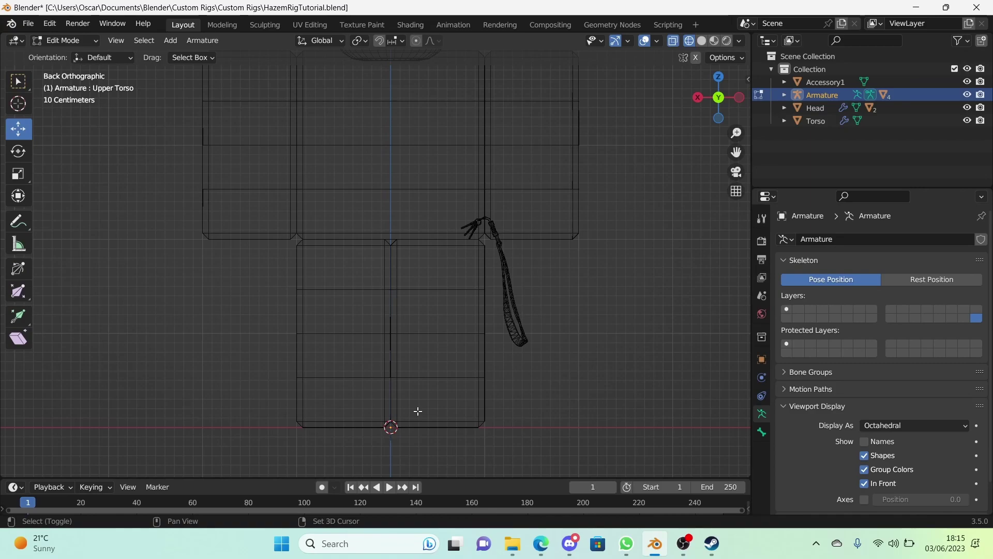
Add a bone on the character's centre line and move it up along Z until its tip reaches the top of the legs
key("shift+a")
scroll(391, 412, "up", 2)
key("g")
key("z")
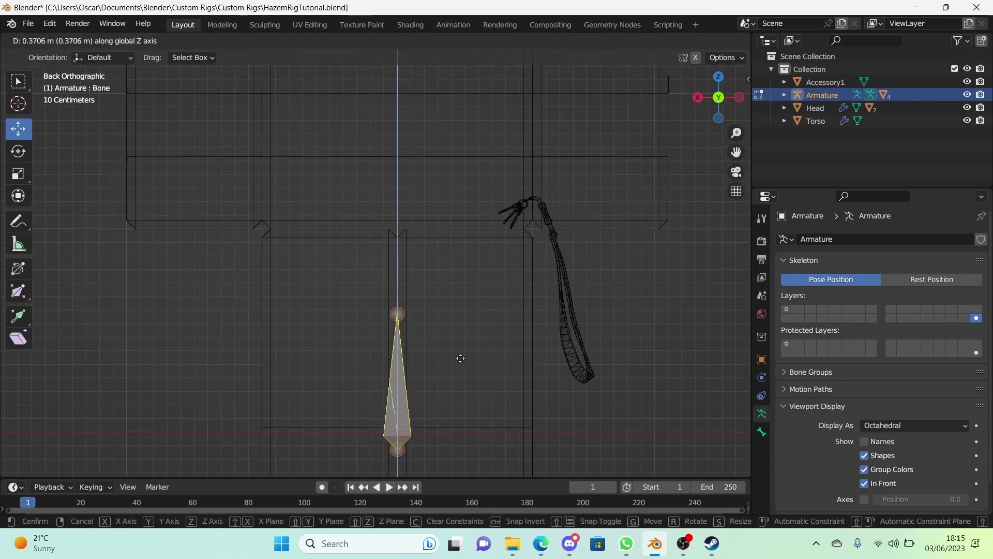
left_click(454, 269)
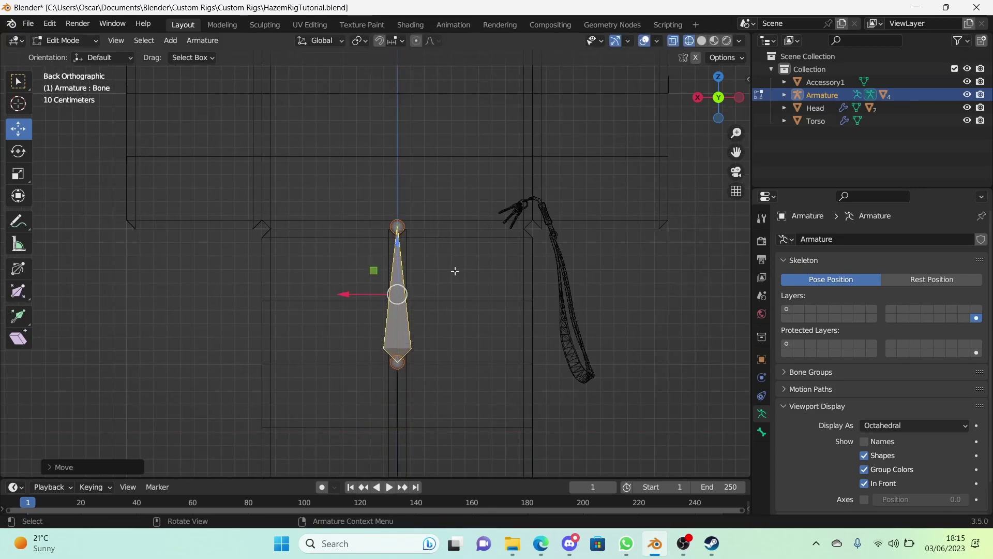
Lower the new bone's tip slightly along Z to line up with the torso's bottom edge
scroll(455, 272, "up", 4)
middle_click_drag(473, 226, 453, 286, "shift")
scroll(452, 285, "up", 3)
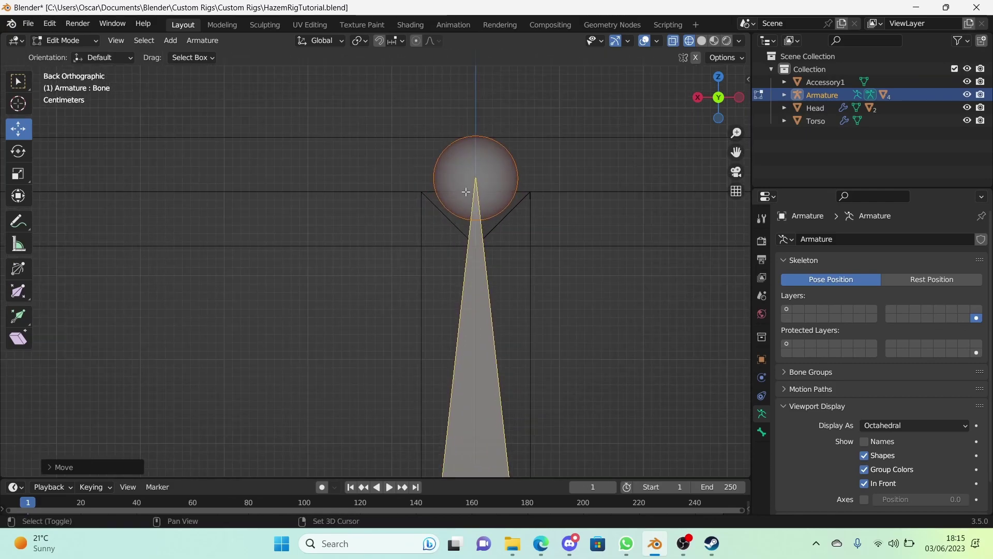
left_click(473, 181)
key("g")
key("z")
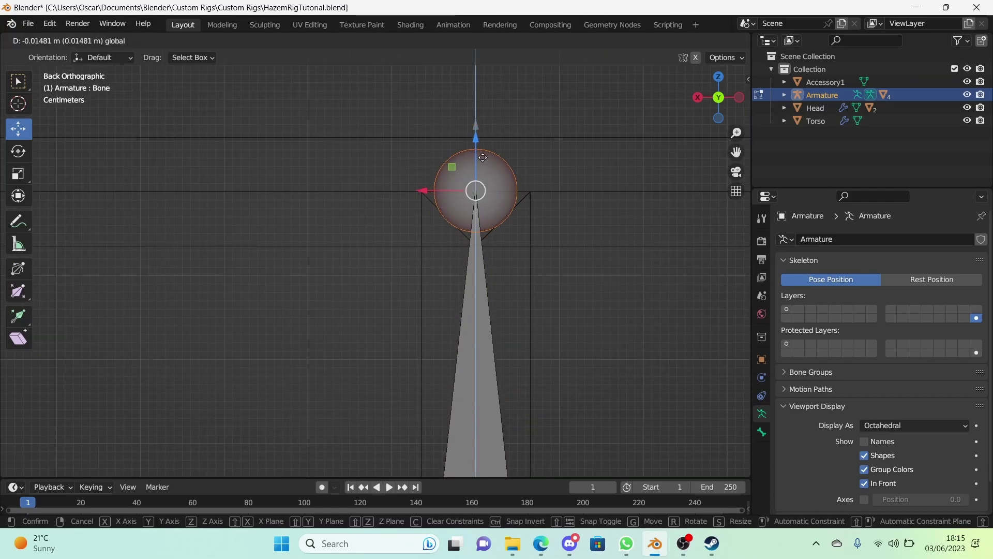
left_click(555, 249)
Raise the bone's lower end along Z to shorten the bone to about 0.3 m
scroll(555, 249, "down", 3)
scroll(555, 248, "down", 7)
left_click(389, 363)
middle_click_drag(389, 364, 391, 315, "shift")
scroll(390, 316, "up", 6)
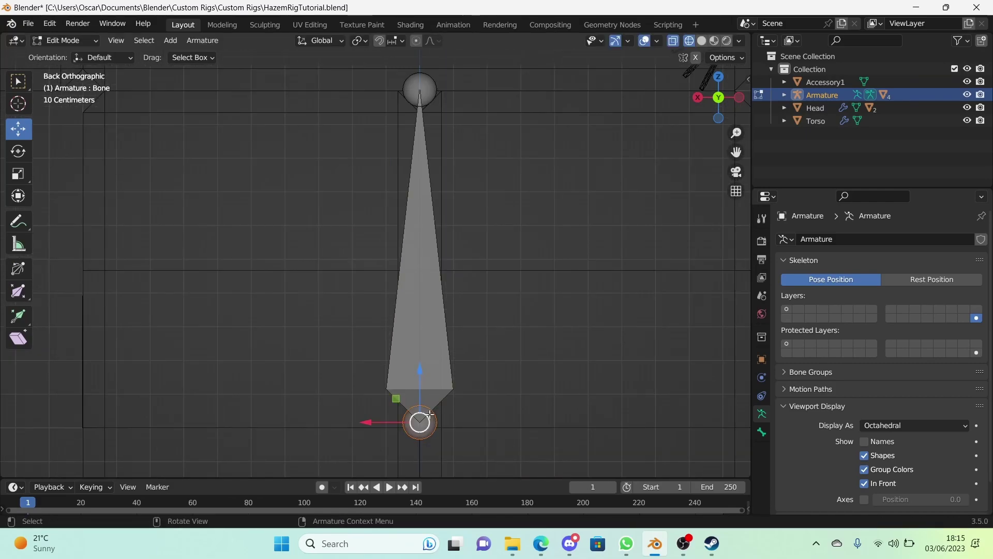
left_click_drag(420, 380, 420, 147)
left_click(485, 167)
scroll(467, 356, "down", 6)
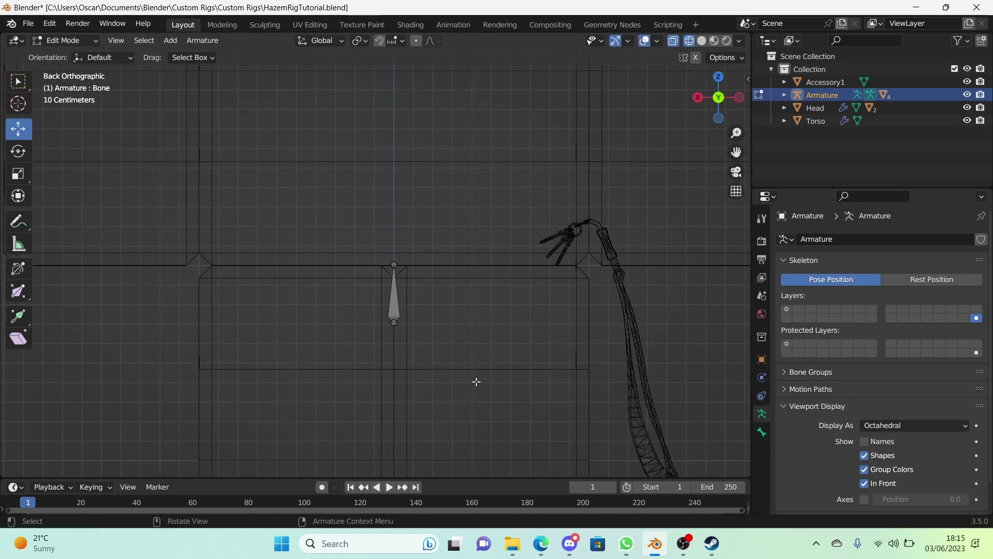
Extrude a bone about 1.86 m long upward along Z from the short bone's tip to the base of the head
scroll(417, 351, "up", 5)
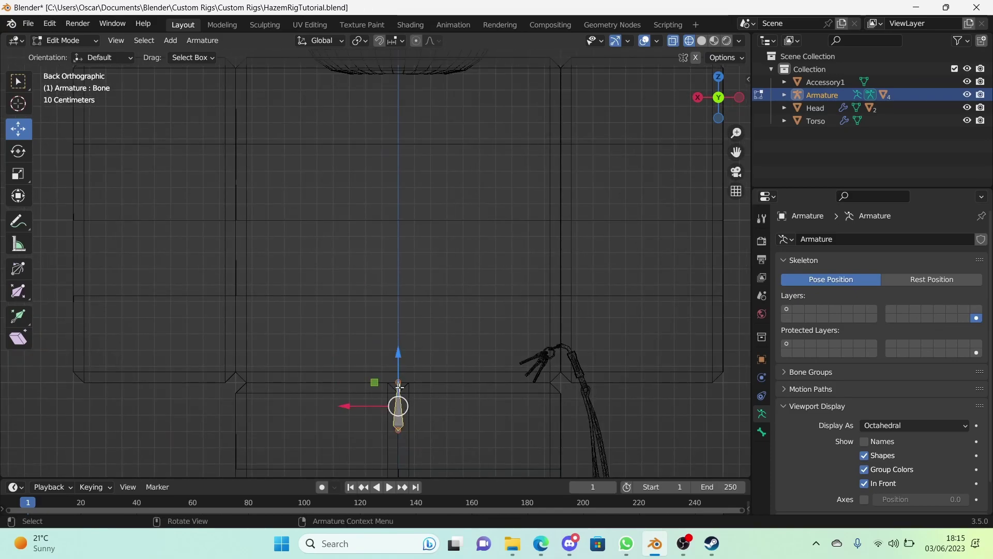
key("e")
key("z")
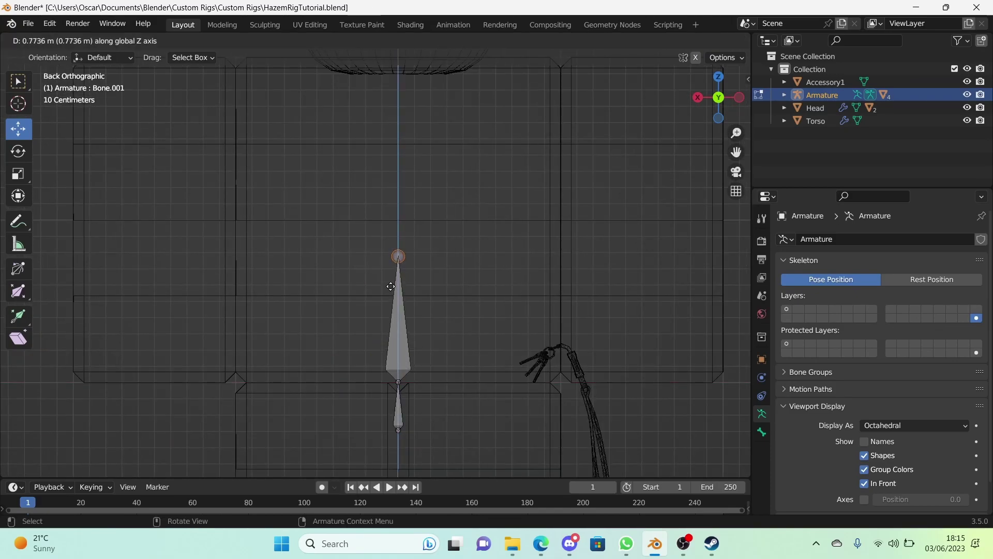
left_click(370, 106)
Raise the torso bone's tip along Z to line up with the torso's top edge
scroll(406, 317, "up", 5)
middle_click_drag(441, 324, 295, 322, "shift")
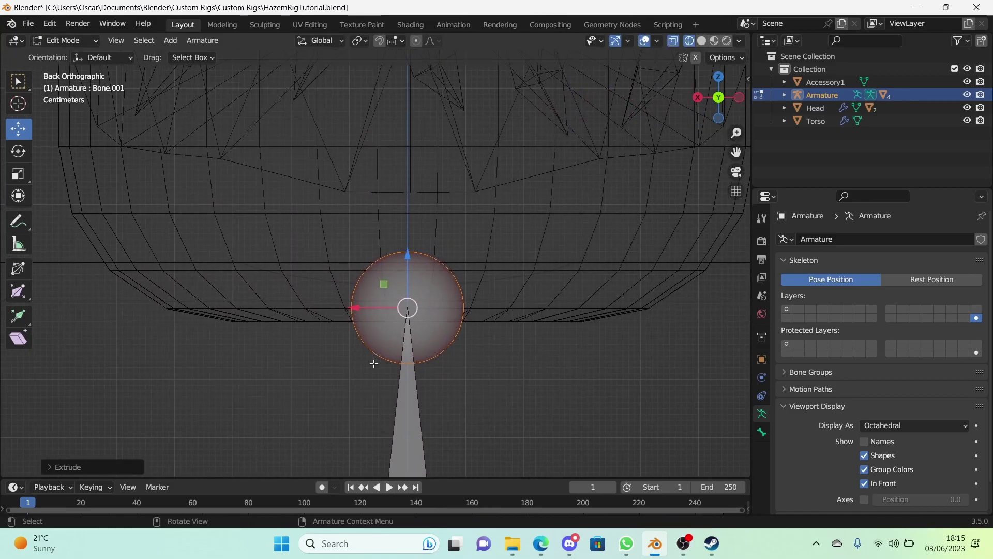
key("g")
key("z")
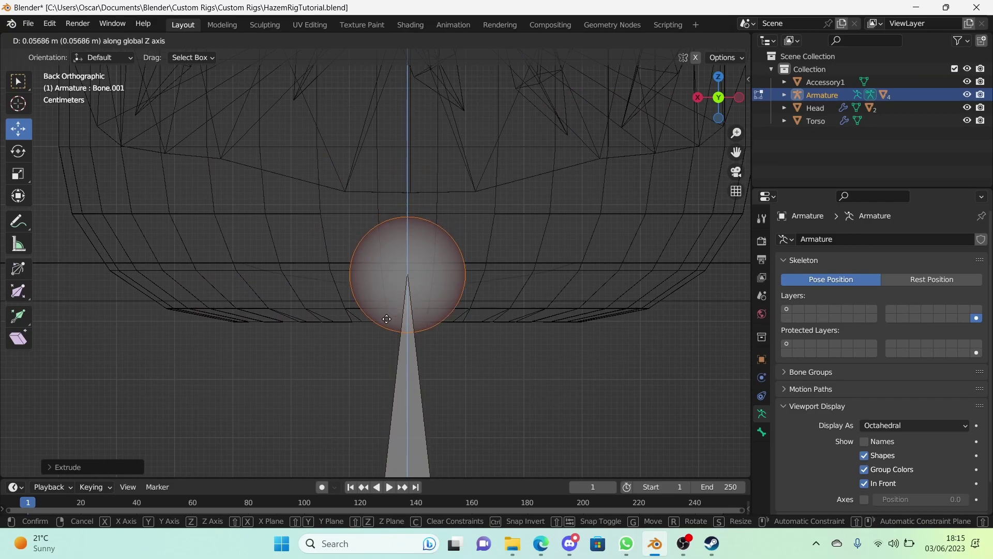
left_click(390, 304)
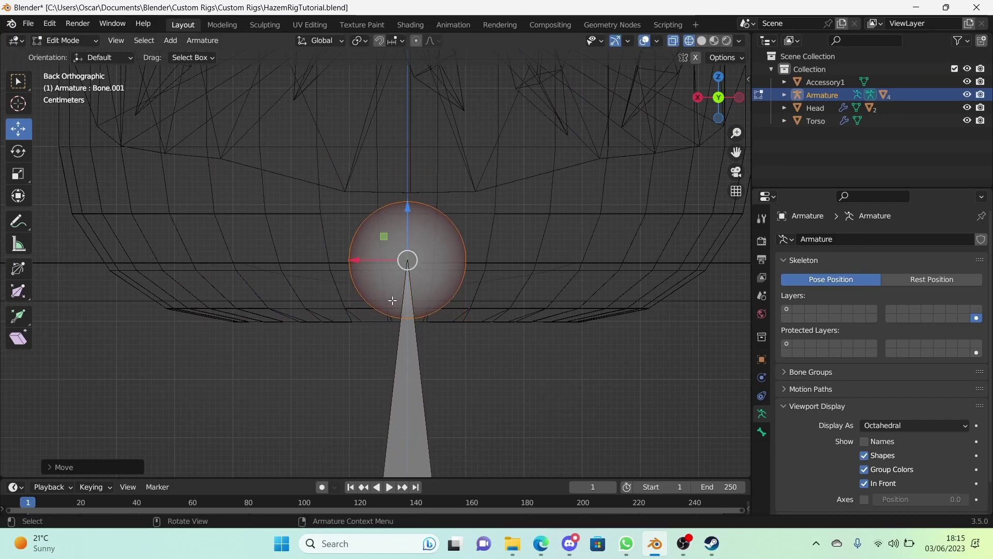
scroll(402, 328, "down", 5)
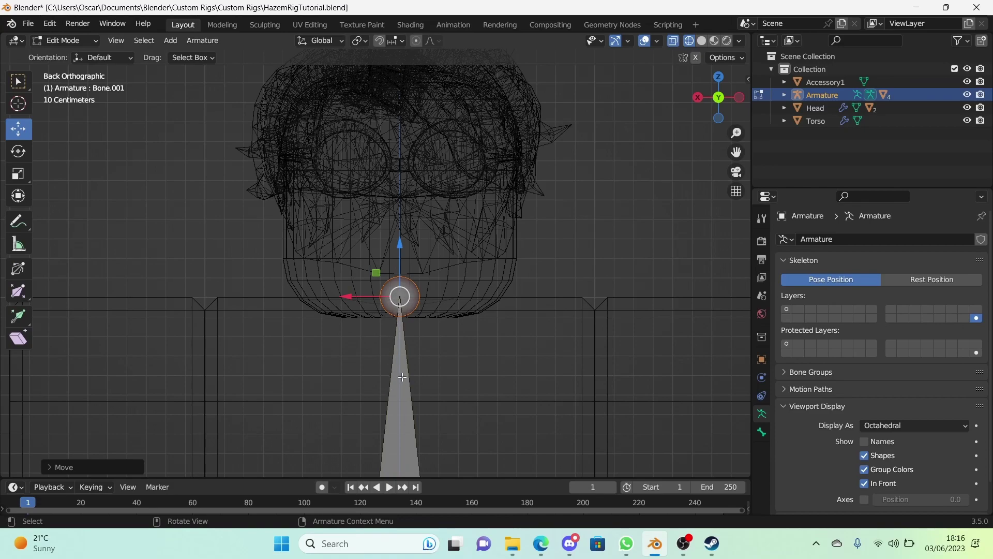
Extrude a short bone about 0.32 m long upward along Z from the torso bone's tip into the head
key("e")
key("z")
left_click(441, 387)
scroll(441, 387, "down", 3)
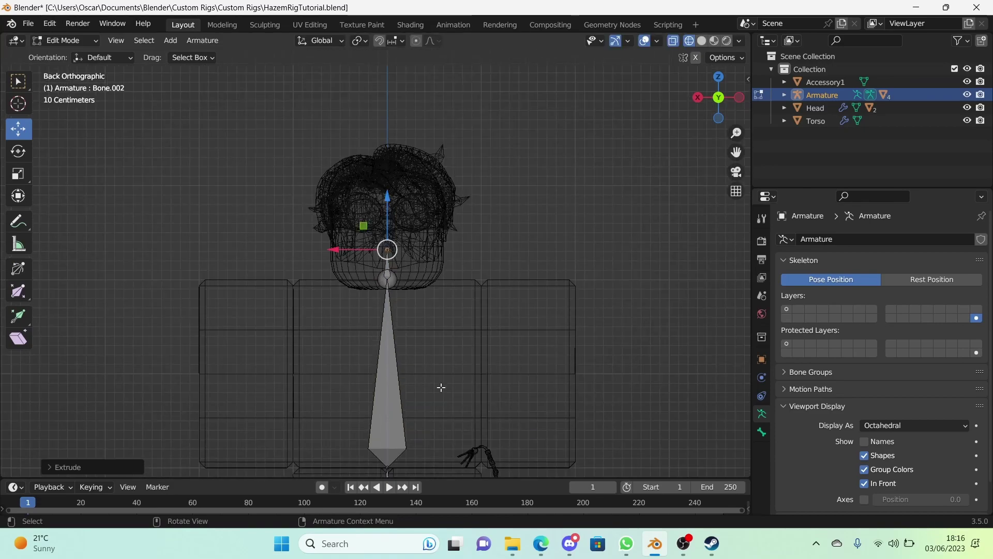
scroll(441, 387, "down", 3)
middle_click_drag(441, 387, 438, 337, "shift")
scroll(438, 337, "up", 4)
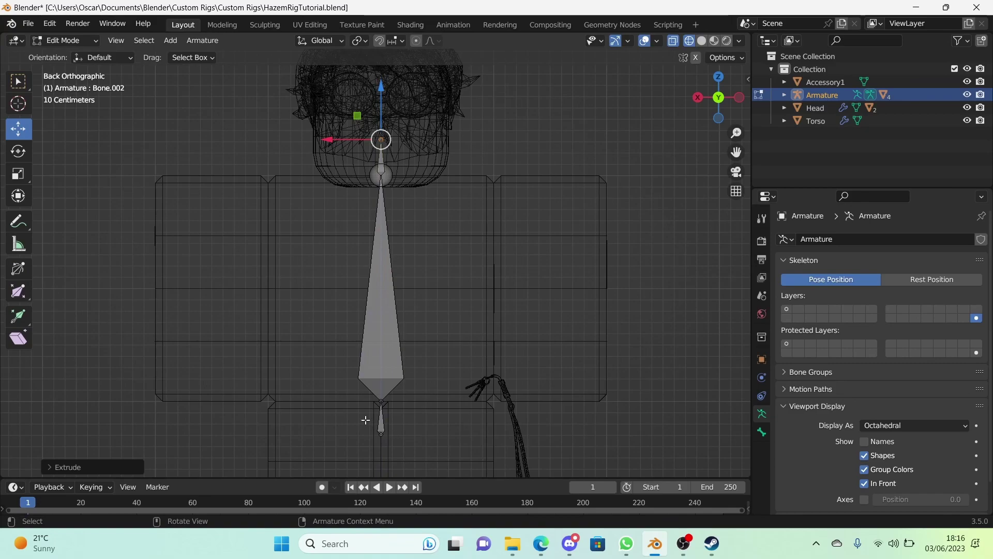
Show the bone transform values and copy the length of the short bone below the torso
left_click(379, 422)
left_click(381, 152)
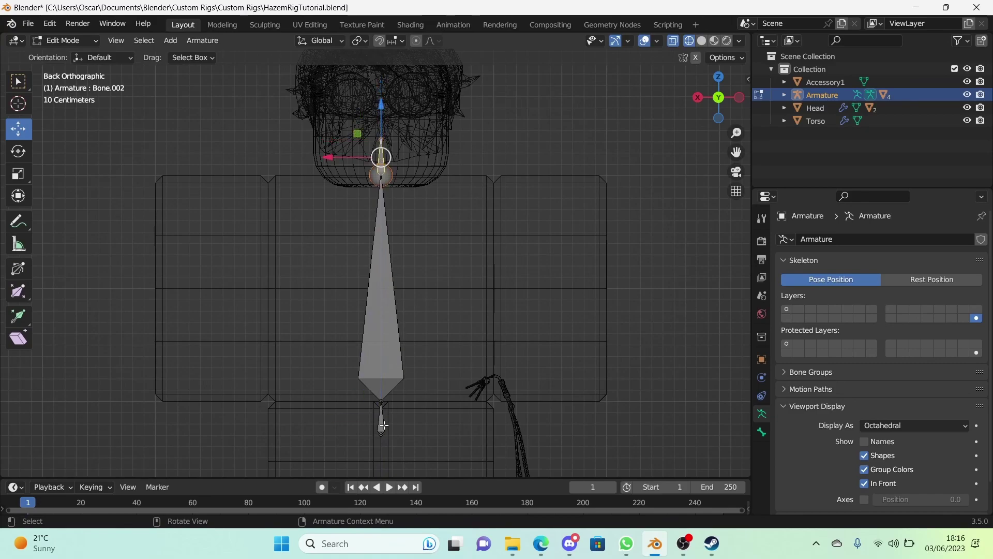
scroll(381, 423, "up", 2)
key("n")
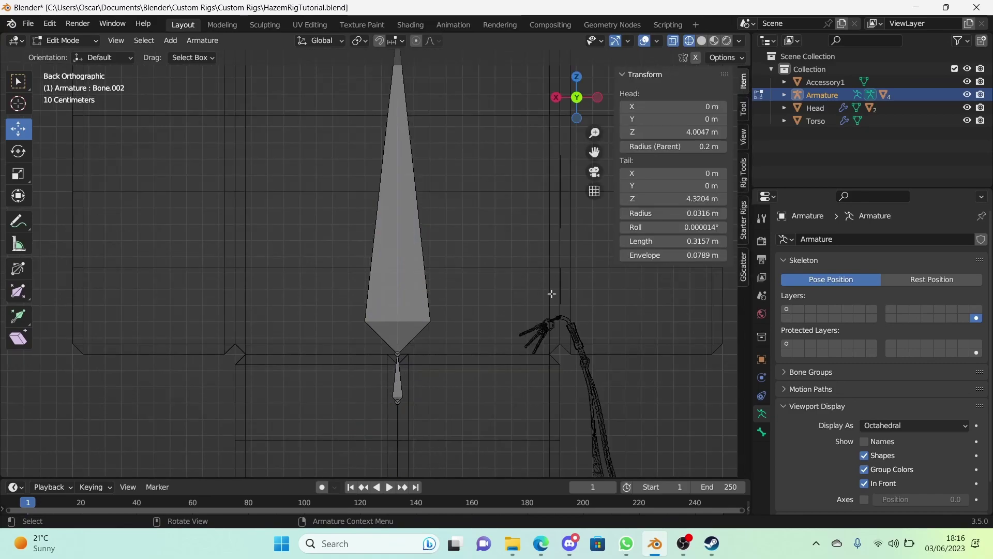
key("n")
key("n")
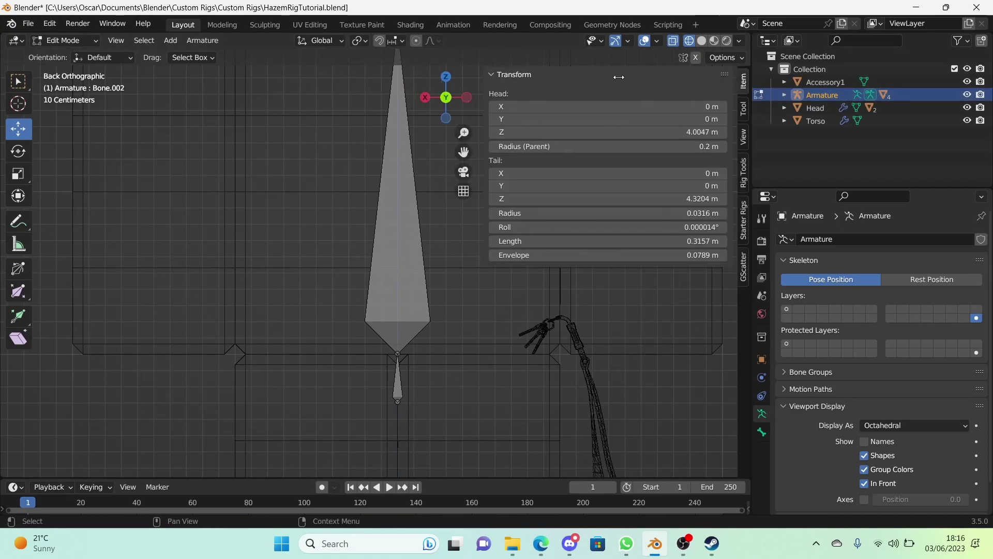
left_click(397, 381)
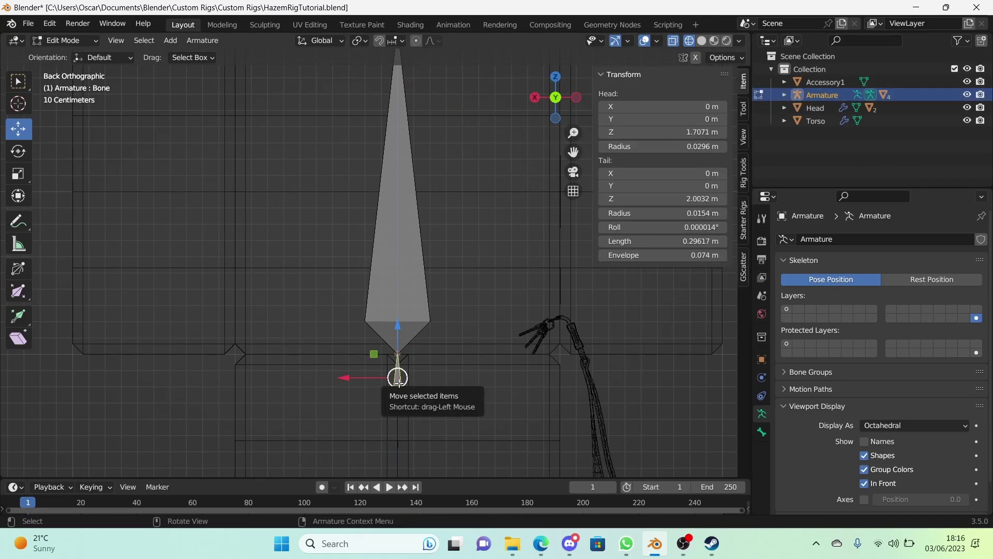
left_click(664, 239)
key("ctrl+c")
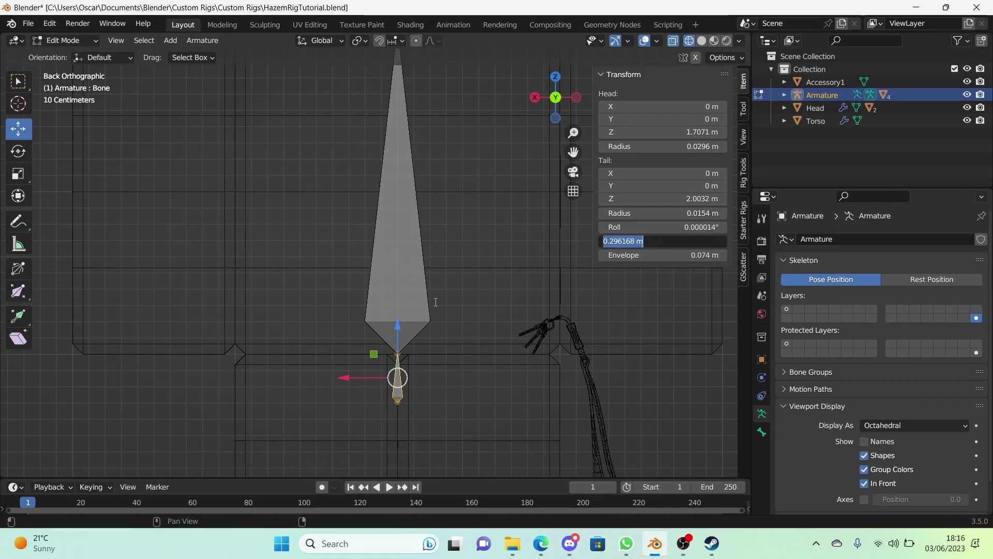
left_click(434, 302)
Set the length of the short bone inside the head to the copied 0.296168 m
middle_click_drag(416, 72, 405, 230, "shift")
left_click(386, 161)
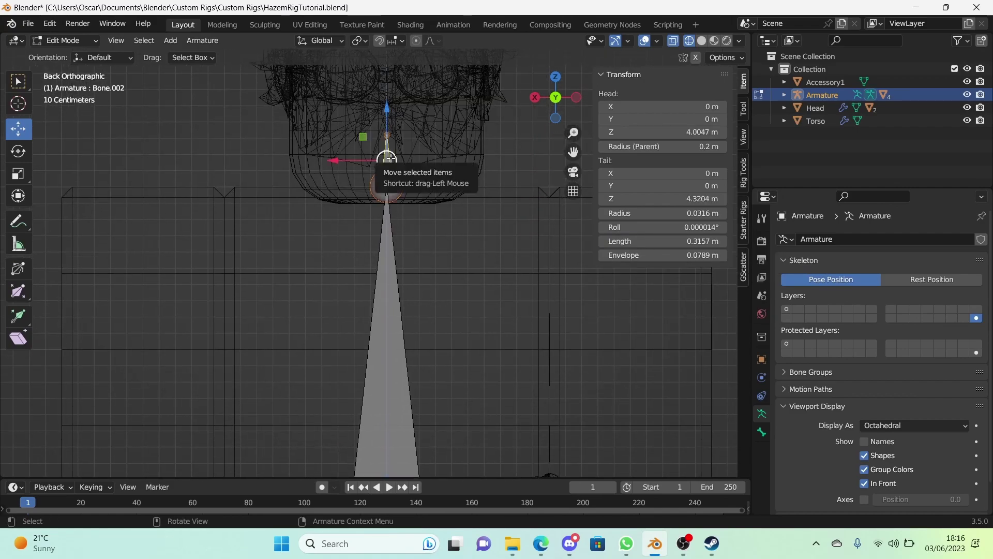
left_click(691, 243)
key("ctrl+v")
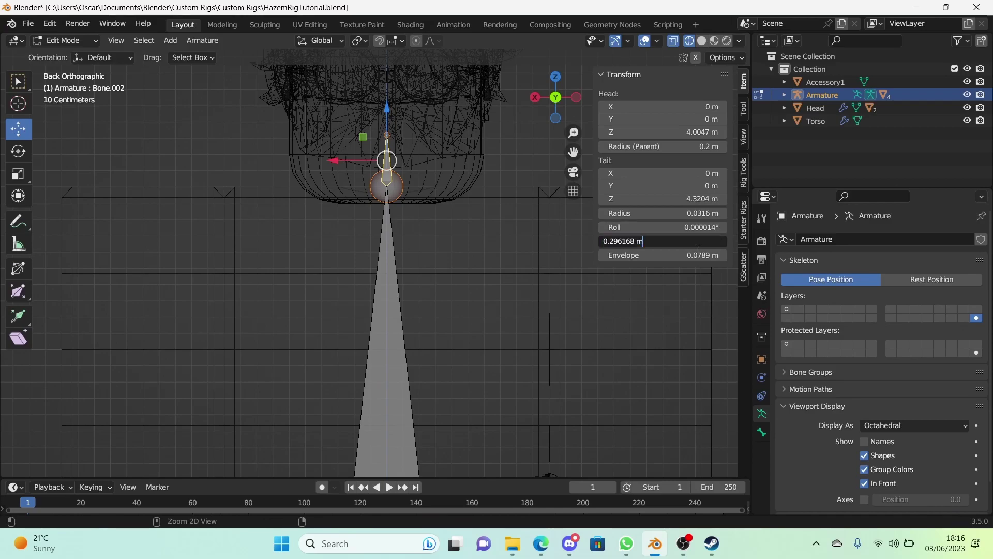
key("Return")
left_click(460, 302)
scroll(459, 302, "down", 5)
scroll(459, 387, "up", 3)
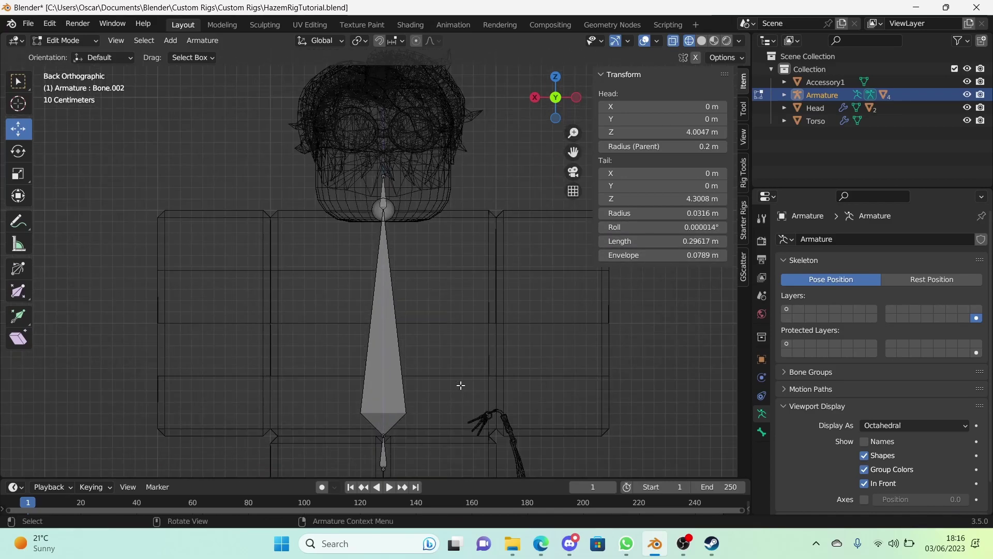
Test rotating the Upper Torso bone and moving the Lower Torso bone on the first armature layer in Pose Mode
middle_click_drag(463, 412, 435, 356)
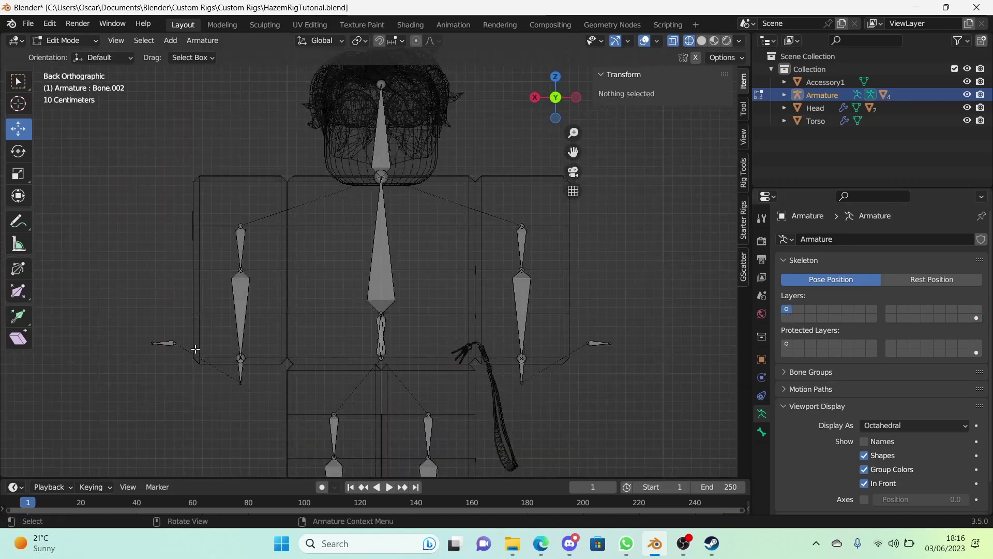
key("ctrl+Tab")
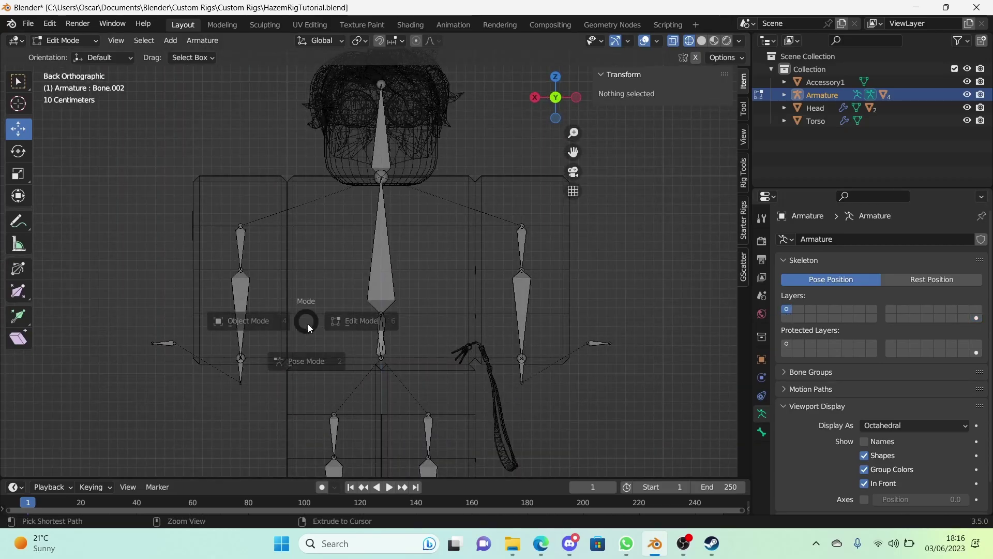
left_click(306, 361)
left_click(380, 279)
key("r")
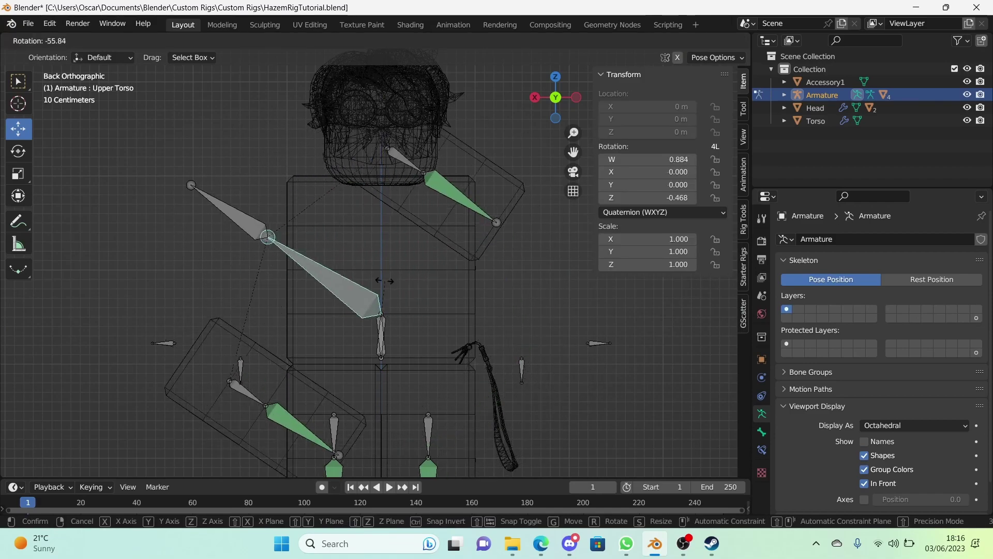
key("Escape")
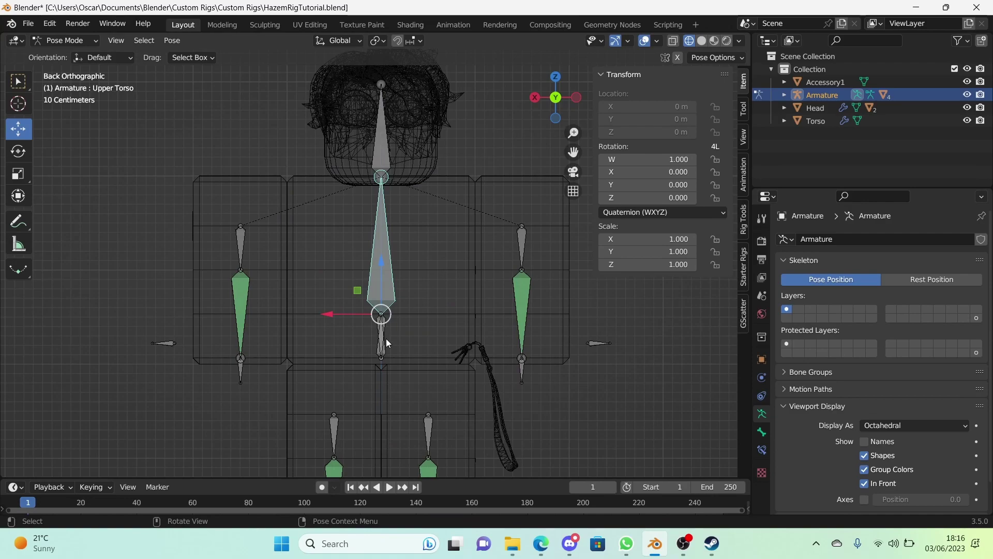
left_click(384, 342)
key("g")
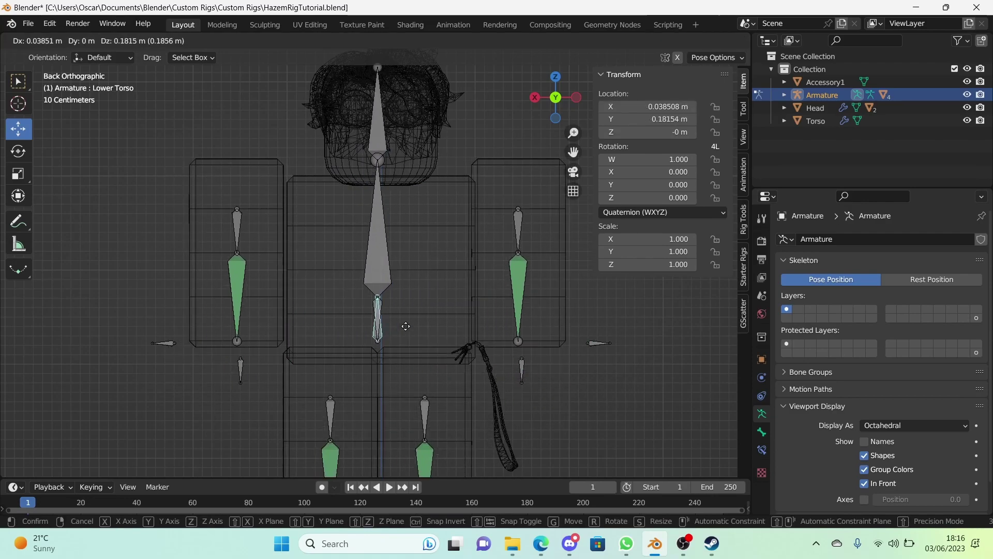
key("Escape")
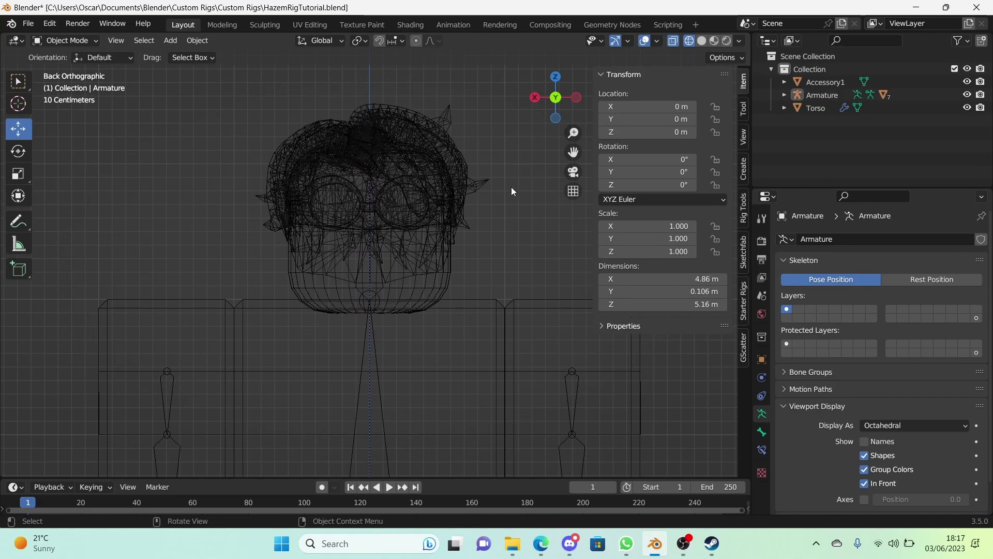
Switch the armature to Pose Mode and test rotating the Head bone
left_click(383, 271)
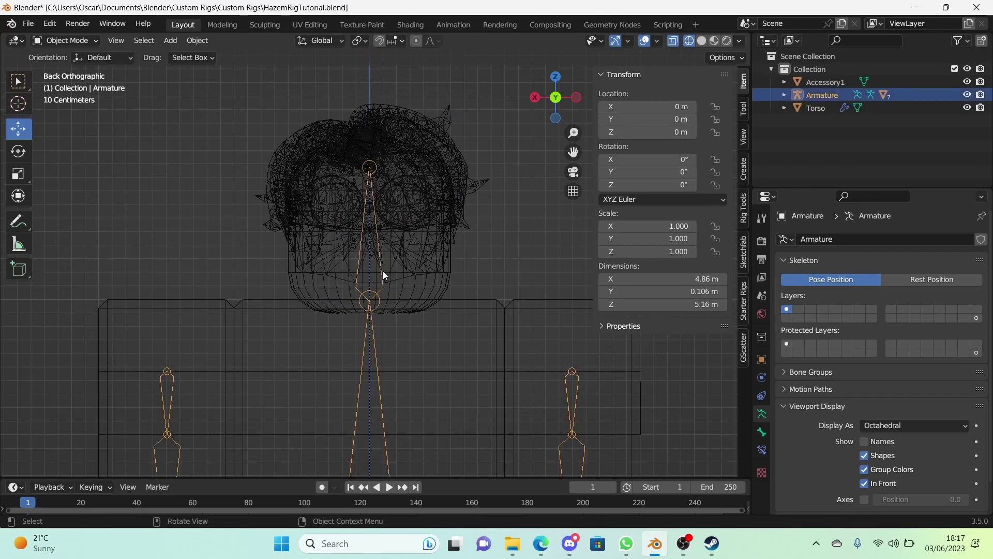
key("ctrl+Tab")
key("r")
right_click(486, 246)
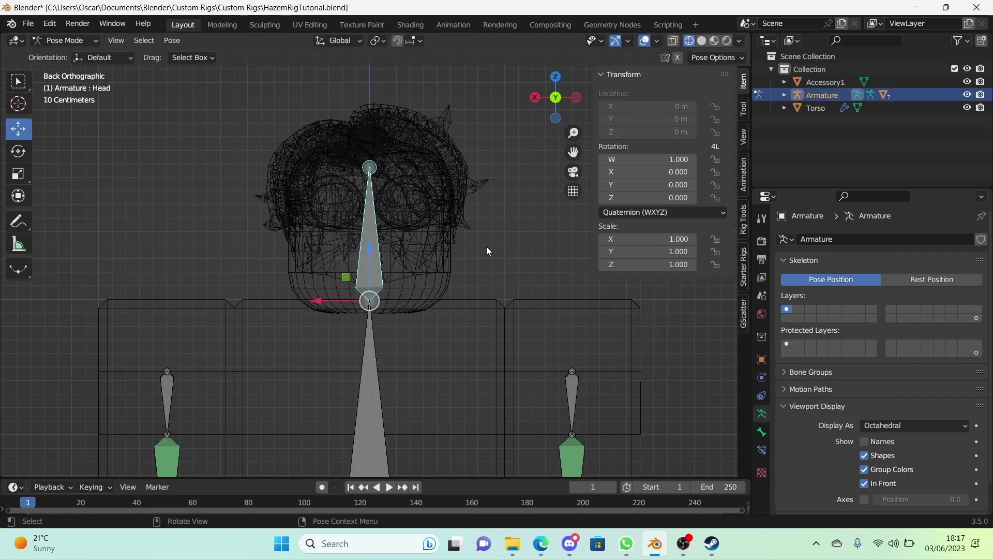
key("ctrl+Tab")
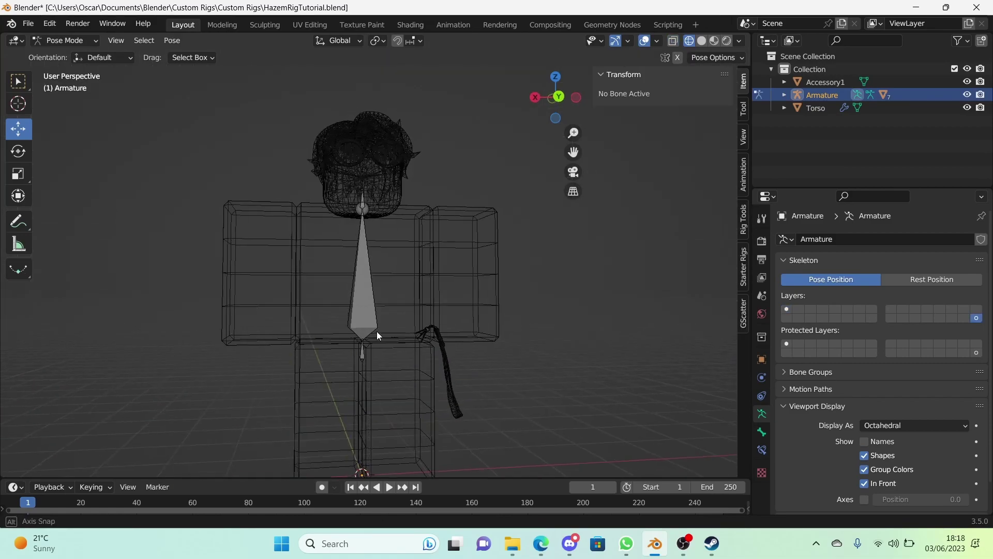
Show the first armature layer and test rotating the Lower Torso bone with its attached limbs
scroll(377, 331, "up", 2)
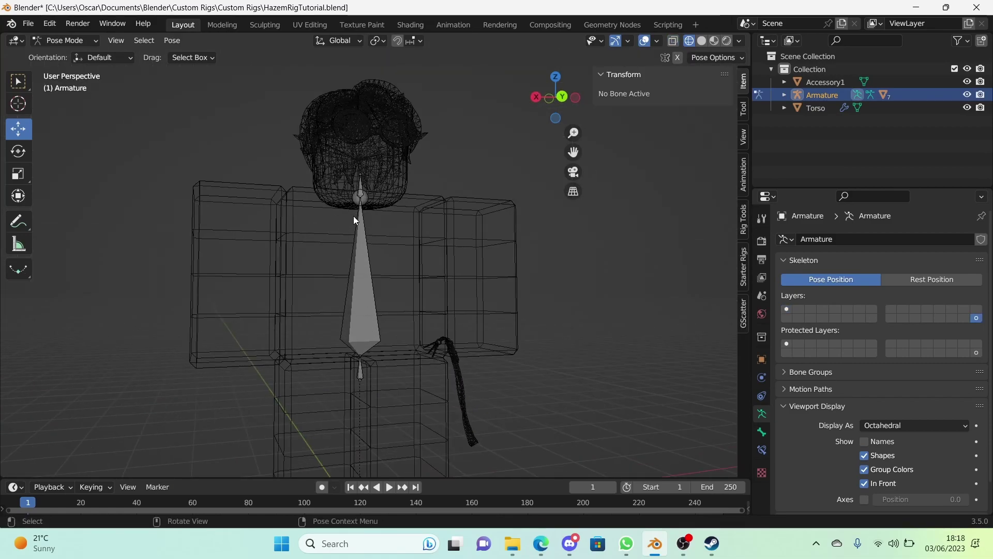
middle_click_drag(352, 215, 333, 208)
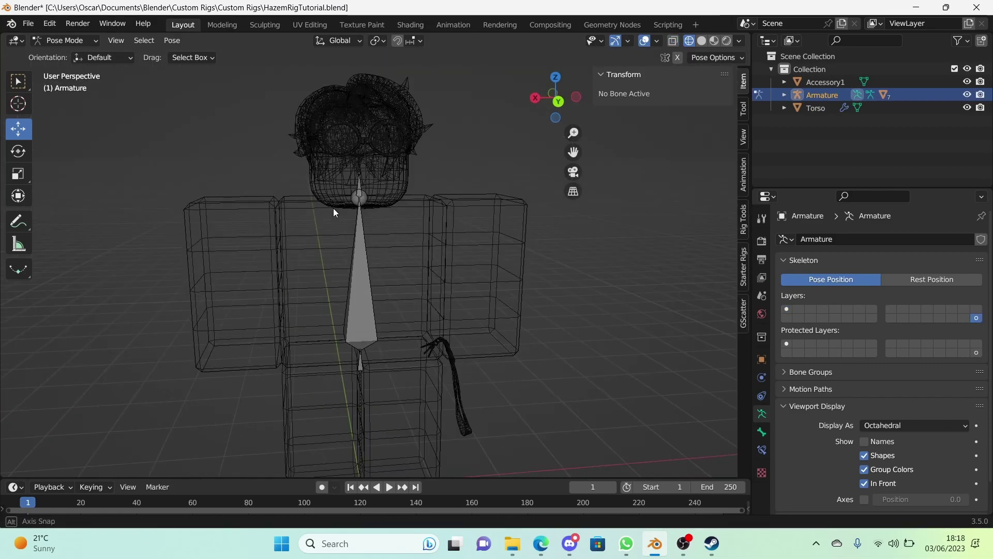
left_click(786, 310)
key("r")
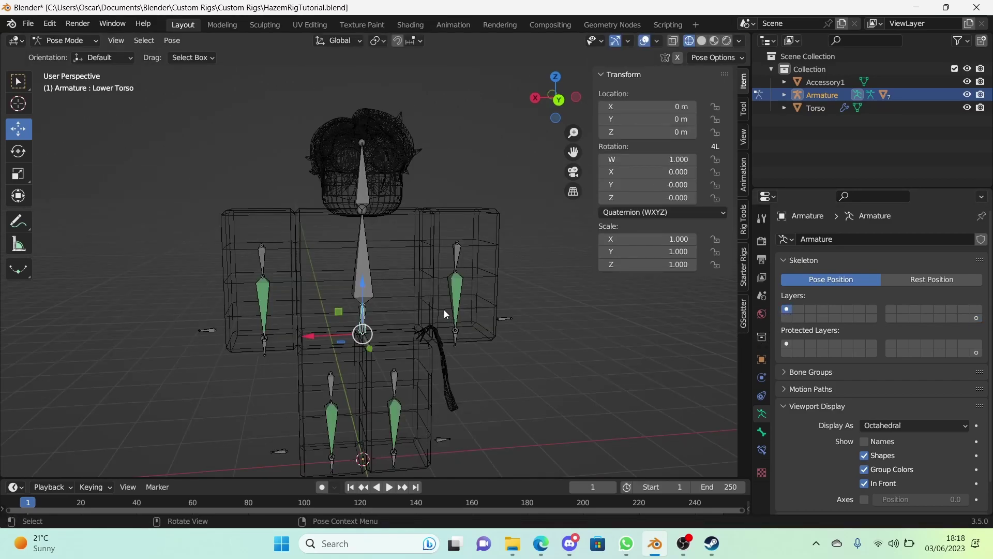
key("r")
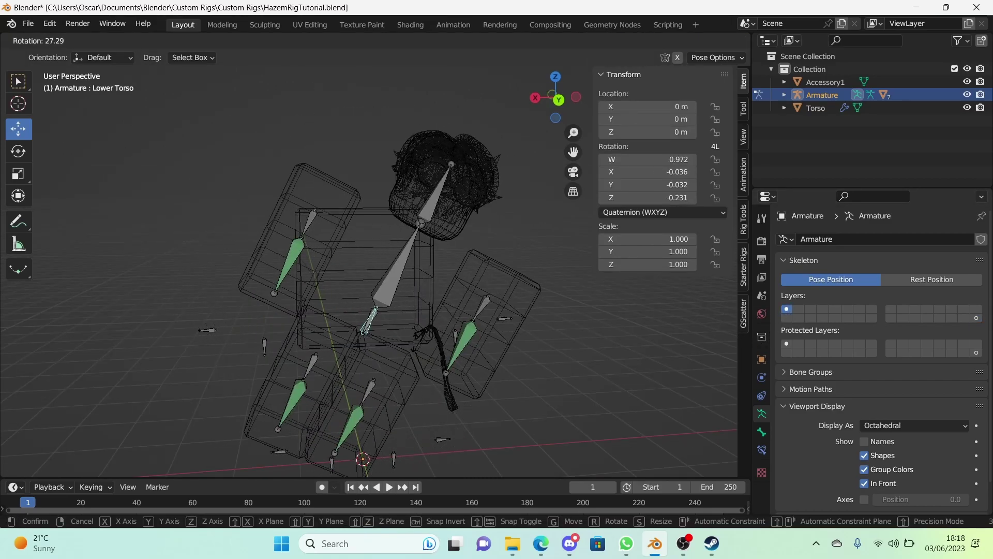
right_click(389, 334)
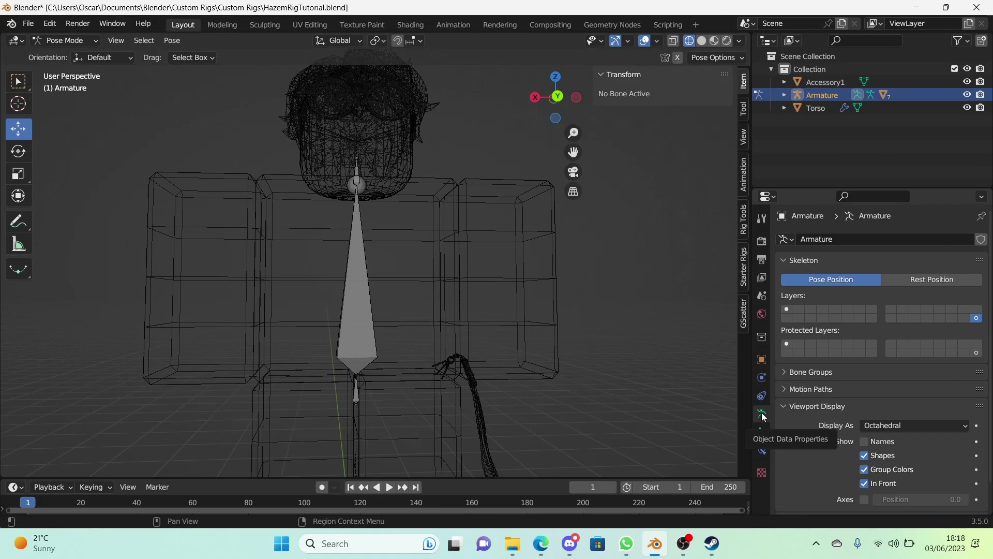
Display the armature's bones as B-Bone
scroll(475, 337, "up", 5)
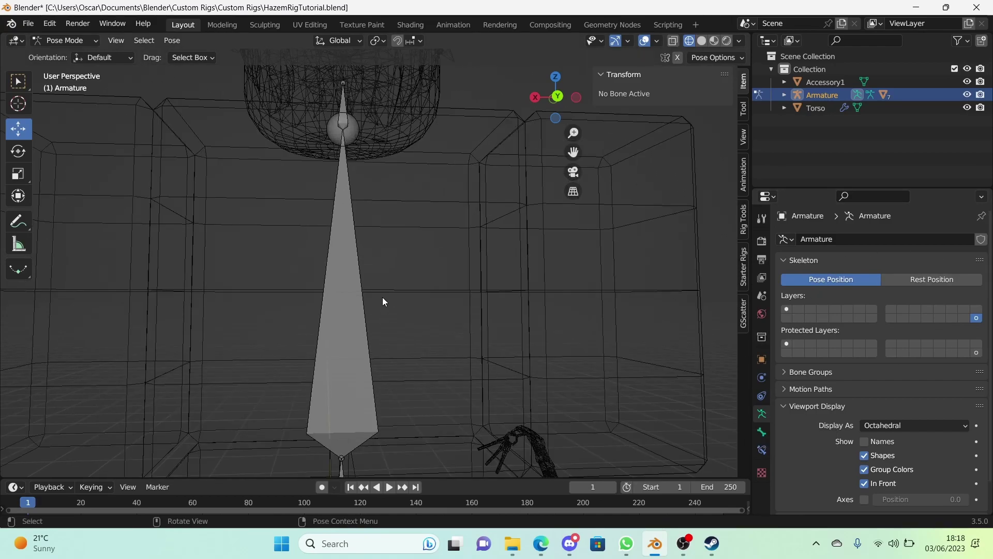
scroll(336, 328, "down", 3)
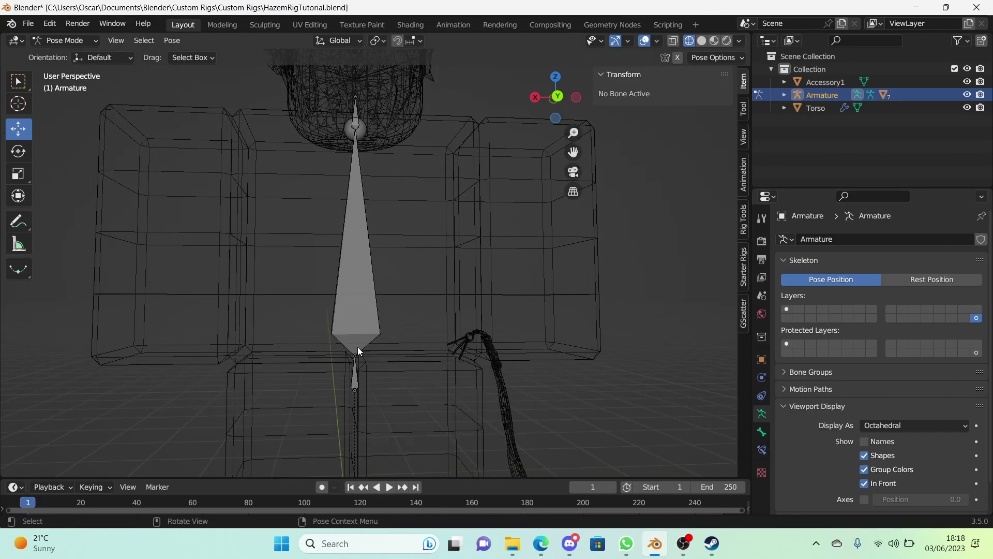
left_click(898, 423)
left_click(898, 465)
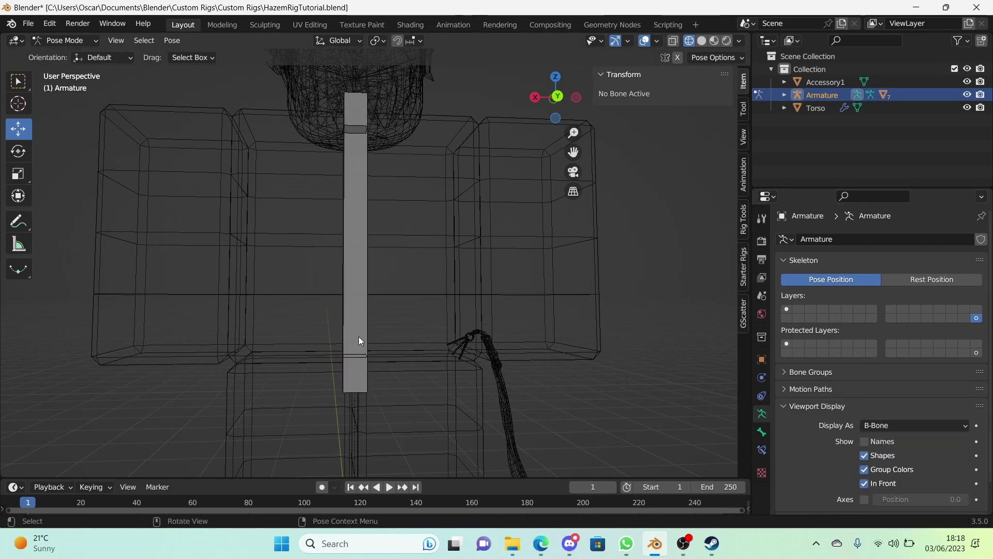
Rename the short bone below the torso bone as Torso-SHandle
middle_click_drag(359, 336, 397, 361, "shift")
left_click(396, 395)
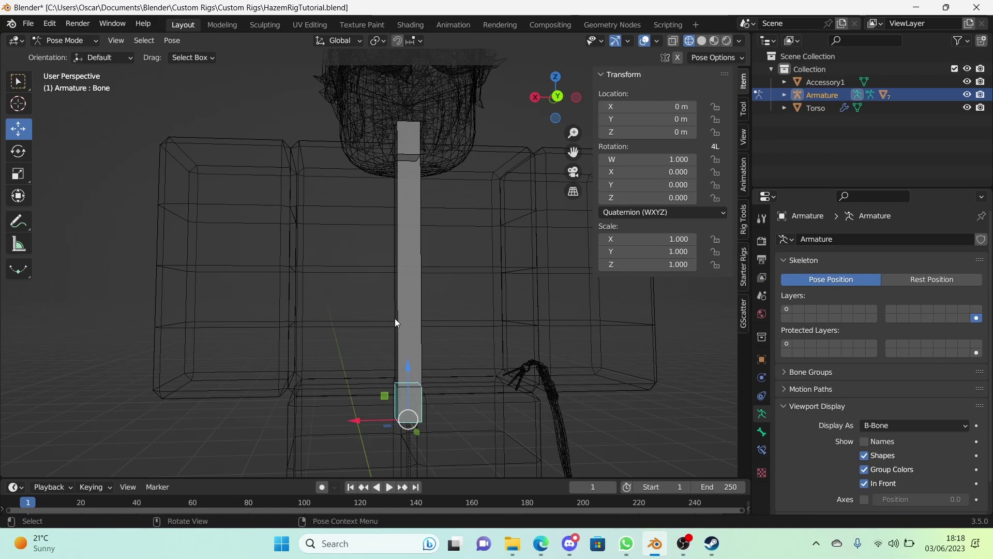
key("F2")
type("Torso-")
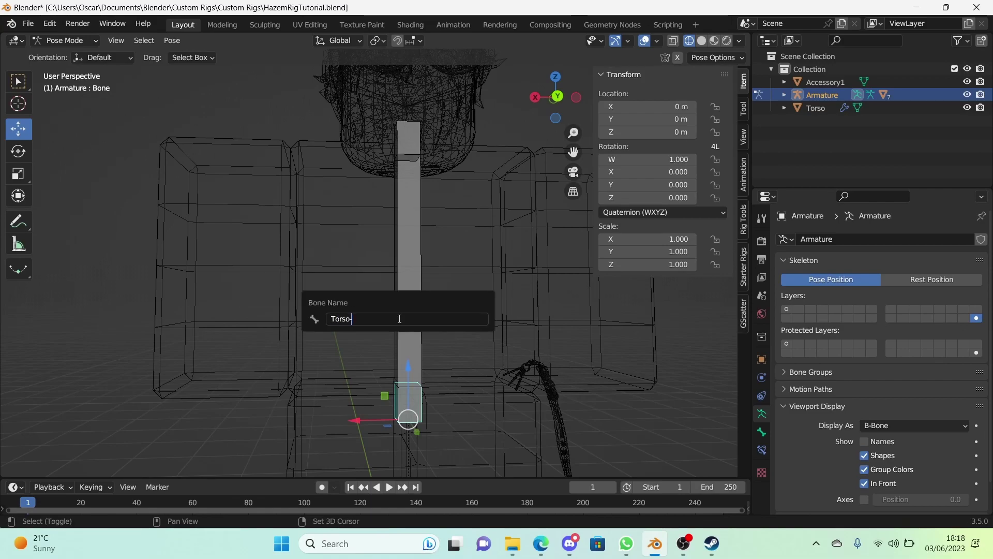
type("SHandle")
key("Return")
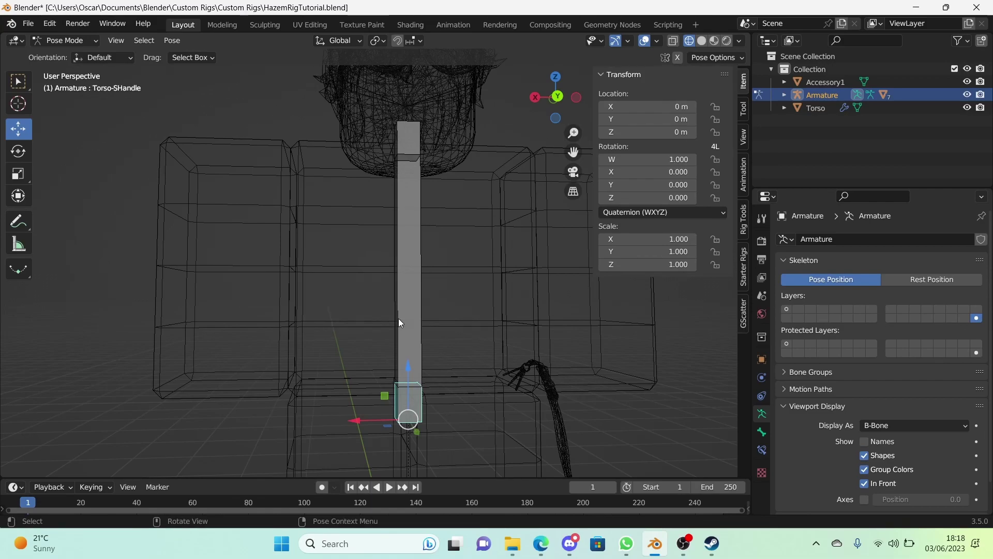
Rename the long middle bone as Torso
left_click(405, 259)
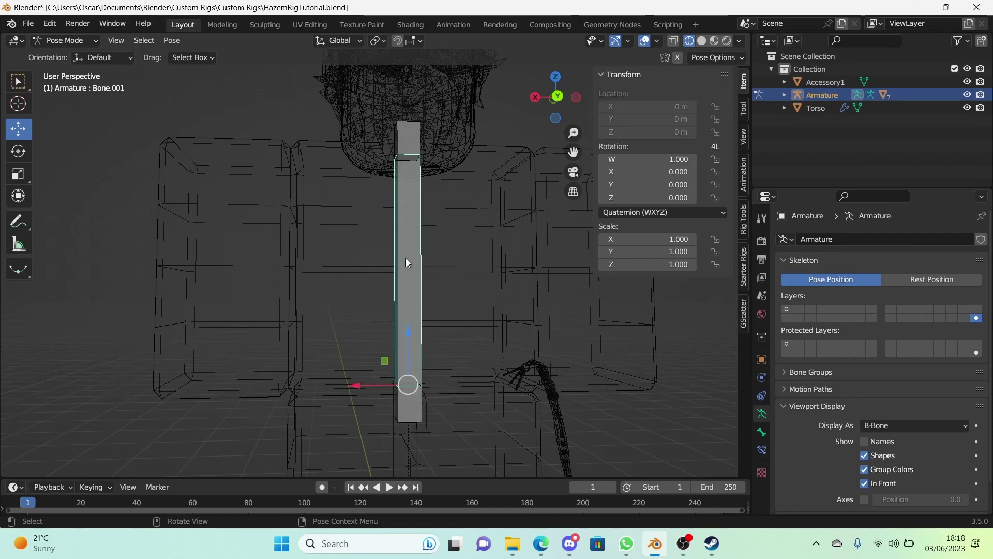
key("F2")
type("Torso")
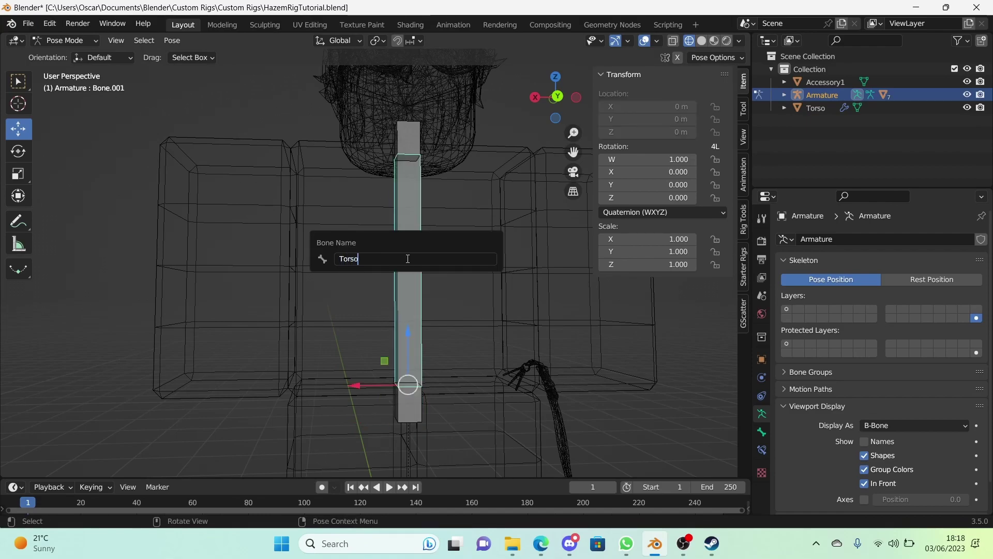
key("Return")
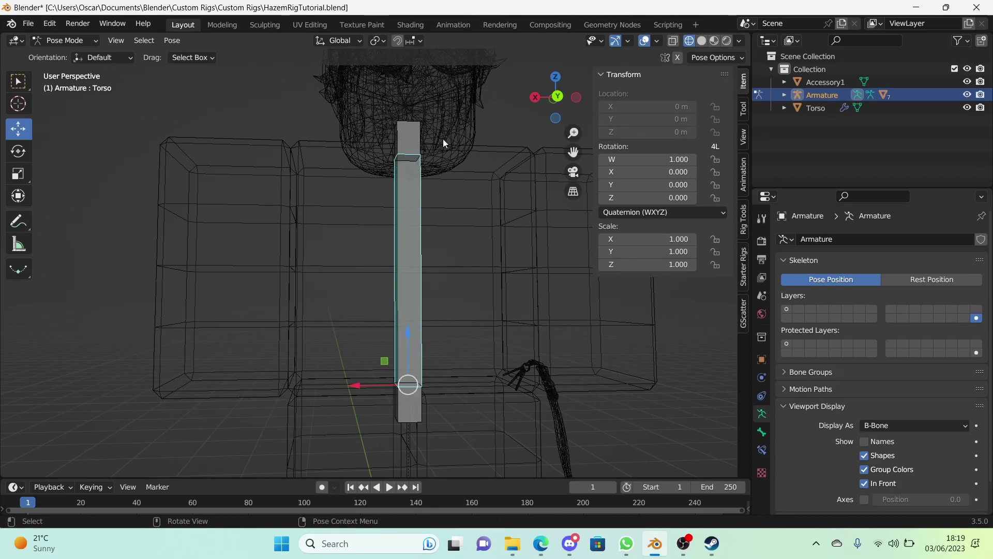
Rename the short bone inside the head as Torso-EHandle
left_click(416, 138)
middle_click_drag(417, 139, 441, 148)
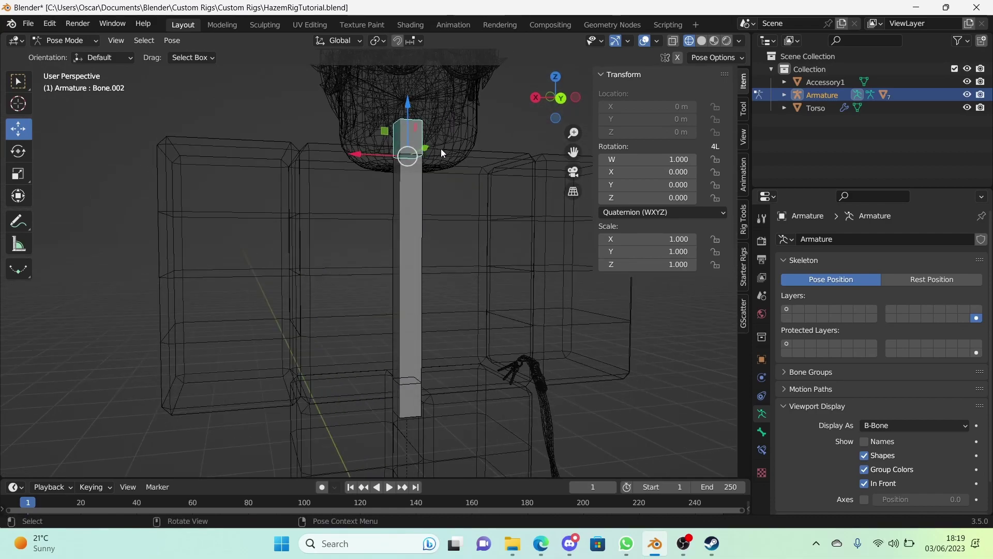
key("F2")
type("Tor")
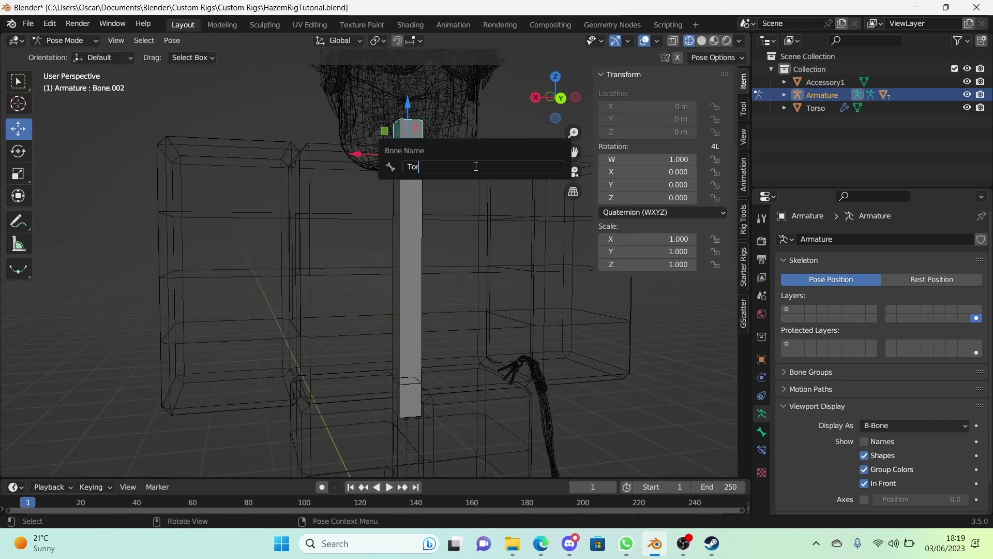
type("so-EHandle")
key("Return")
Set the Bendy Bones segments of the Torso bone to 8
left_click(422, 211)
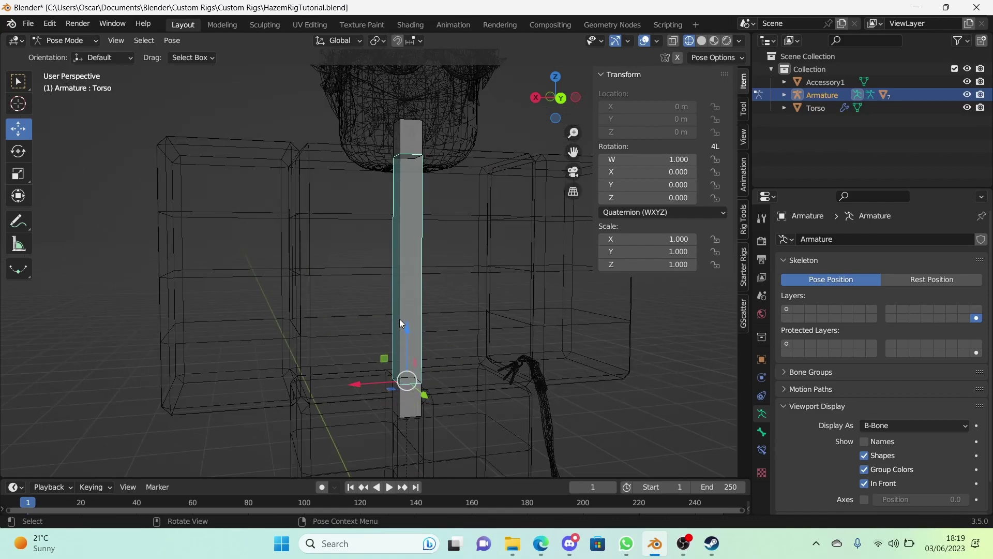
left_click(762, 433)
scroll(870, 451, "down", 1)
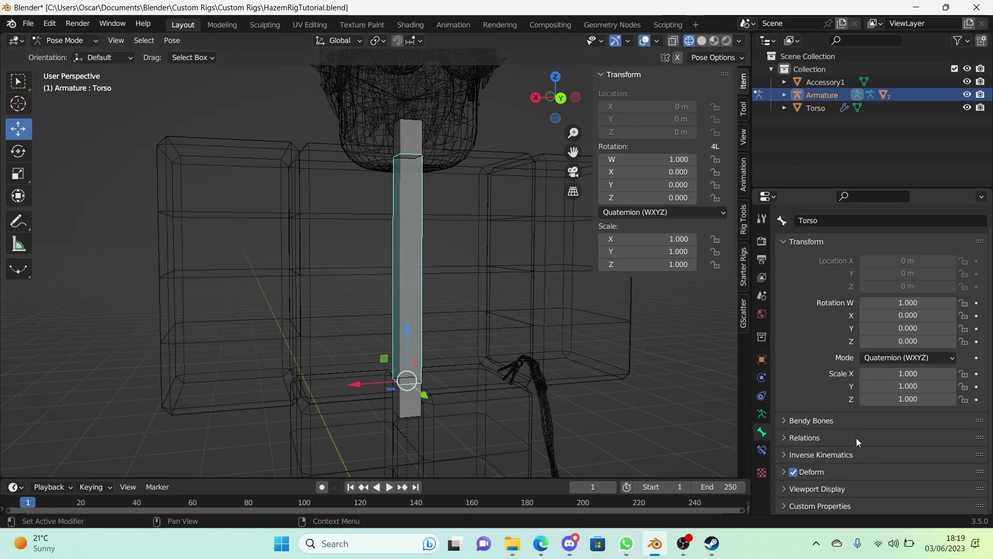
left_click(840, 420)
scroll(839, 421, "down", 2)
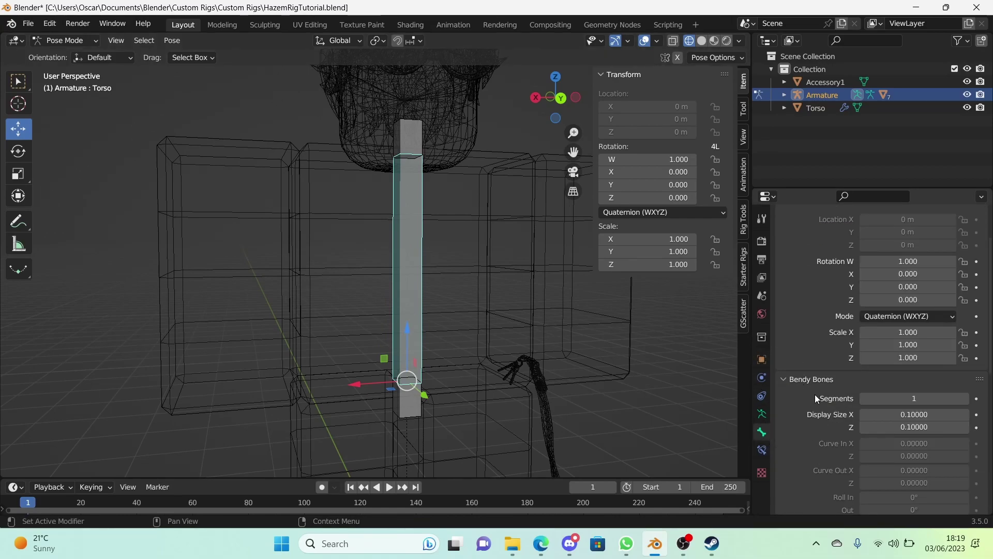
scroll(819, 388, "down", 4)
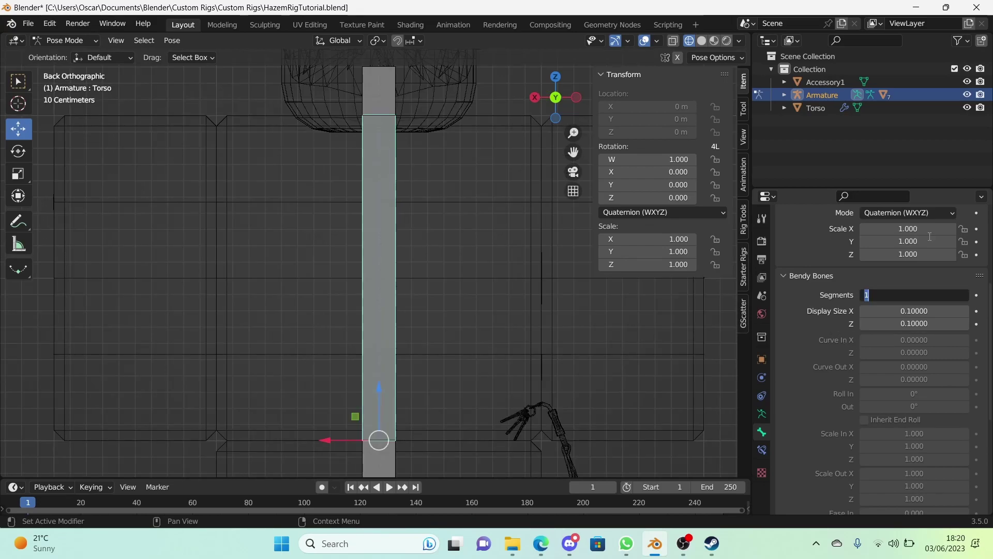
left_click(845, 288)
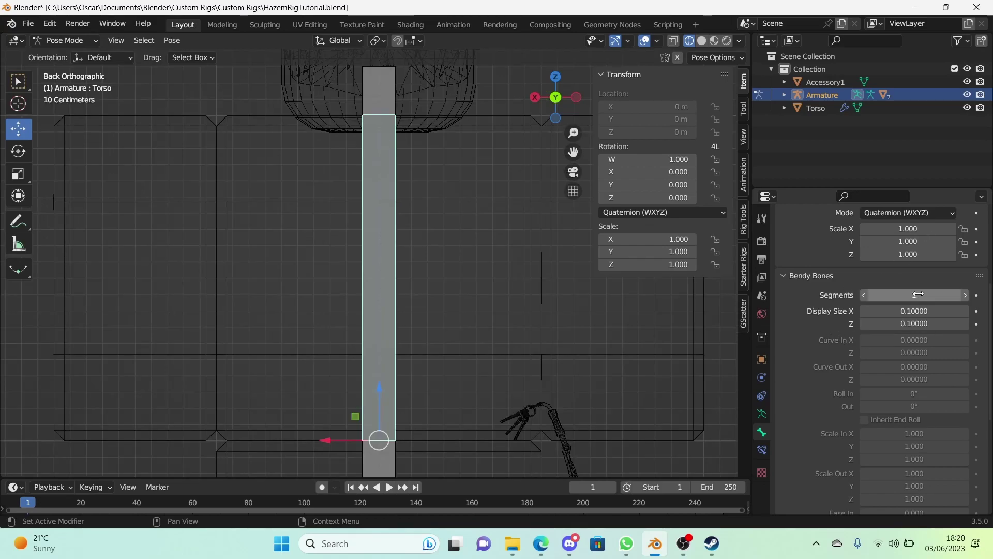
left_click(918, 293)
type("8")
key("Return")
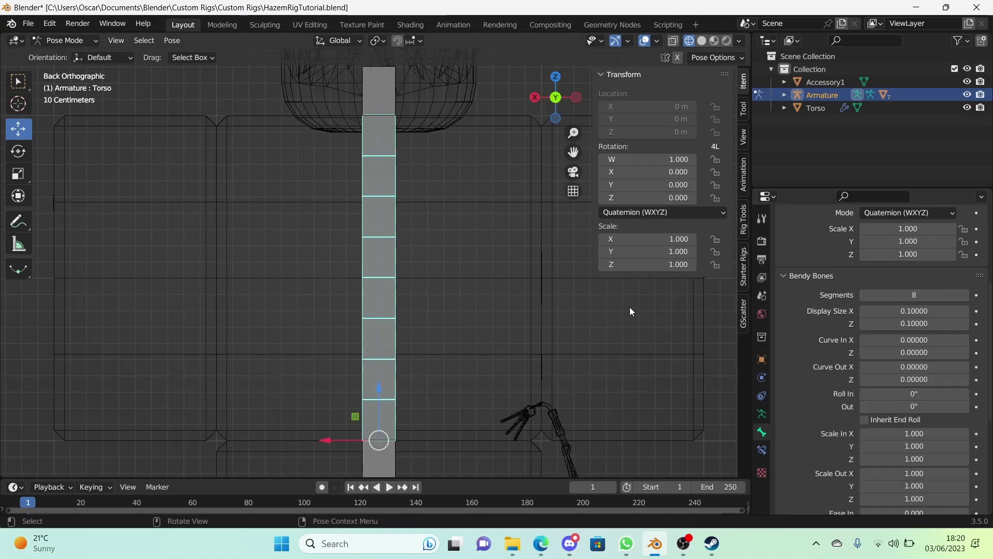
left_click(468, 365)
scroll(470, 409, "up", 2)
scroll(468, 383, "down", 2)
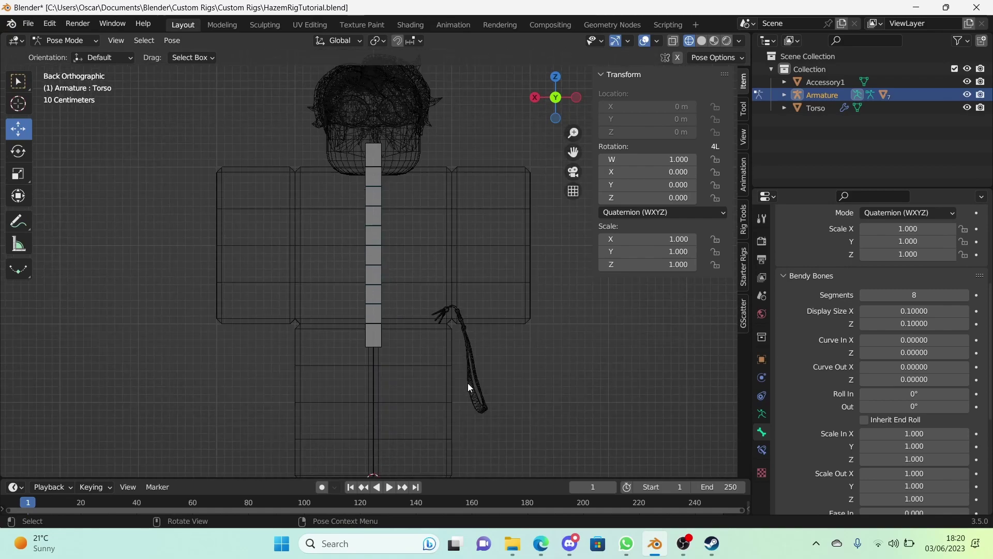
scroll(467, 381, "up", 3)
middle_click_drag(457, 314, 477, 400, "shift")
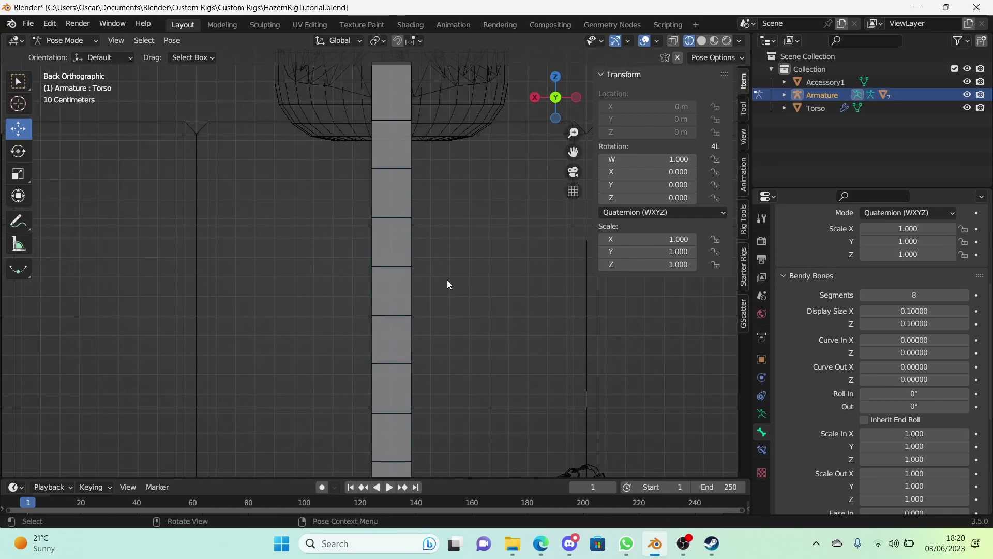
scroll(454, 284, "down", 4)
Set the Torso bone's Bendy Bones Start Handle type to Absolute
scroll(824, 393, "down", 5)
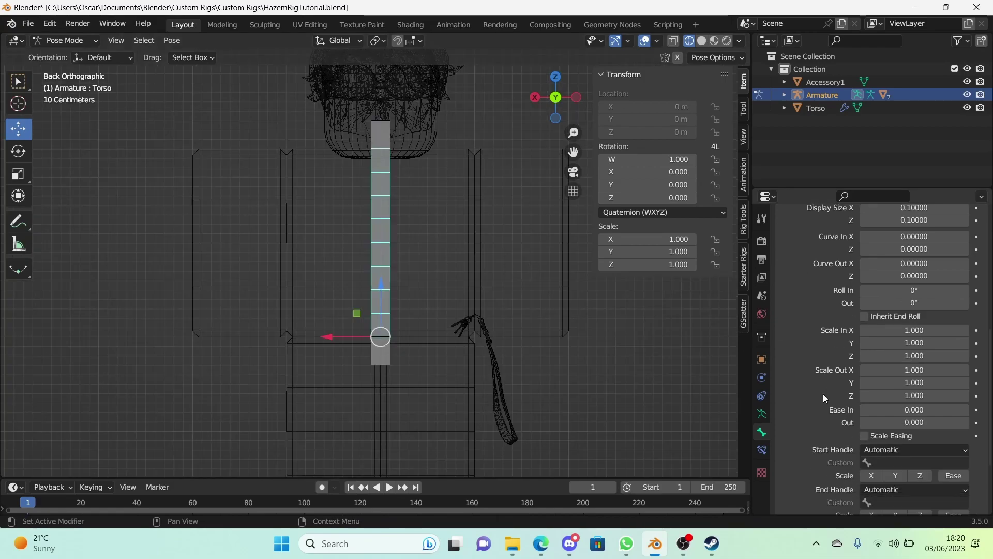
scroll(823, 393, "down", 2)
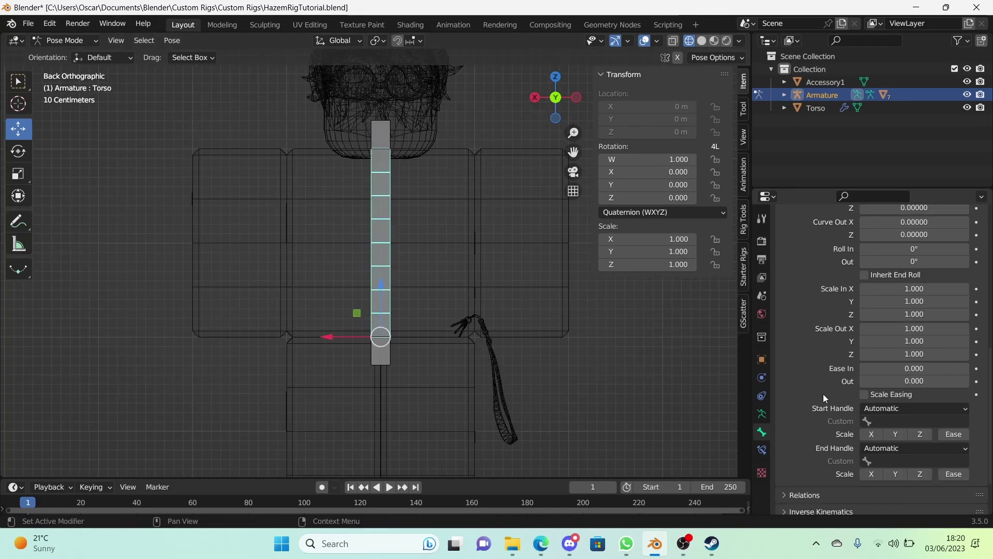
left_click(917, 408)
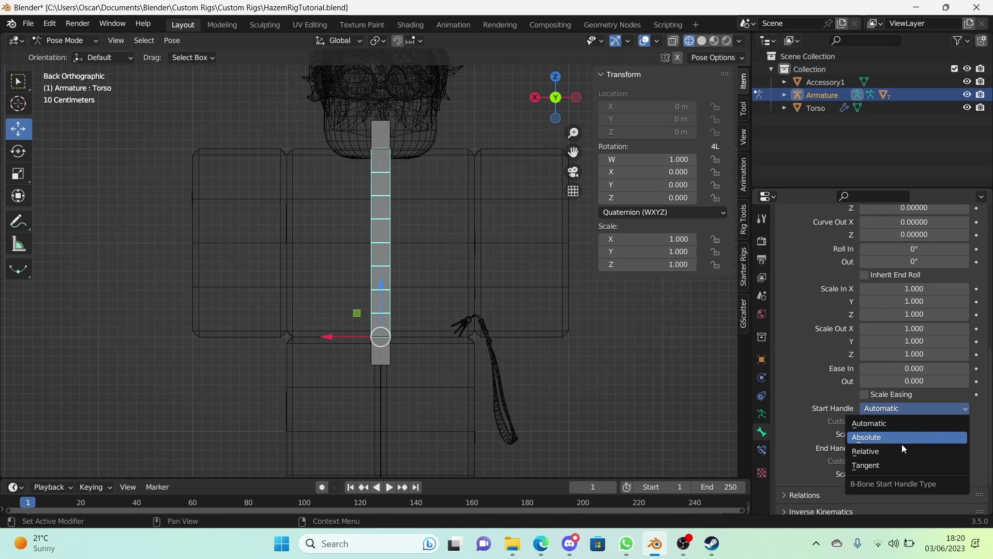
left_click(900, 437)
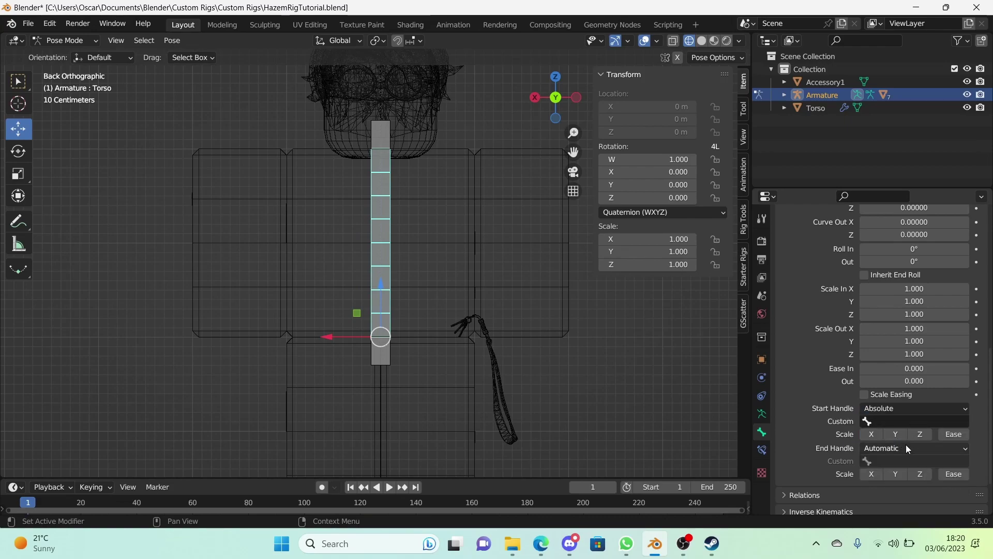
Set the Torso bone's End Handle type to Absolute and assign Torso-SHandle as its custom start handle
left_click(905, 447)
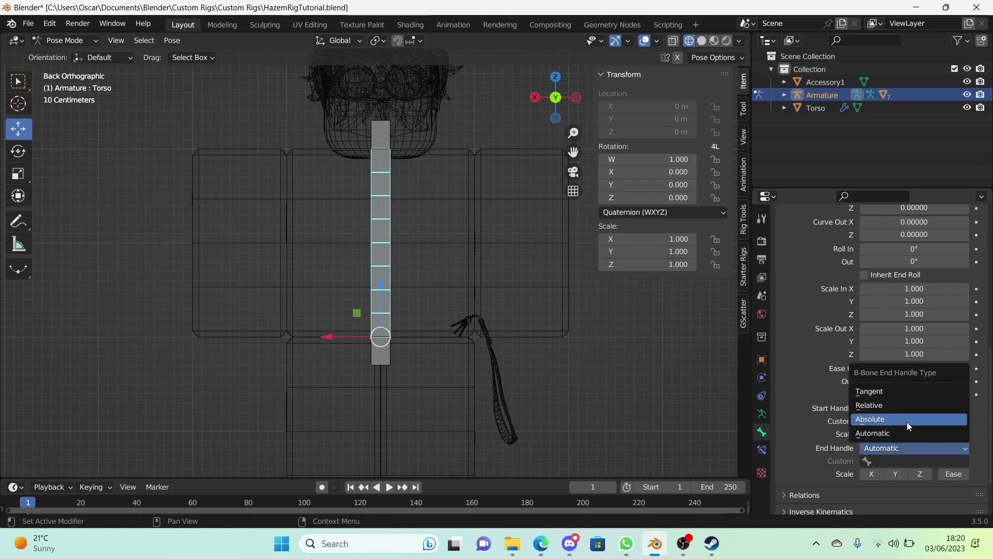
left_click(907, 419)
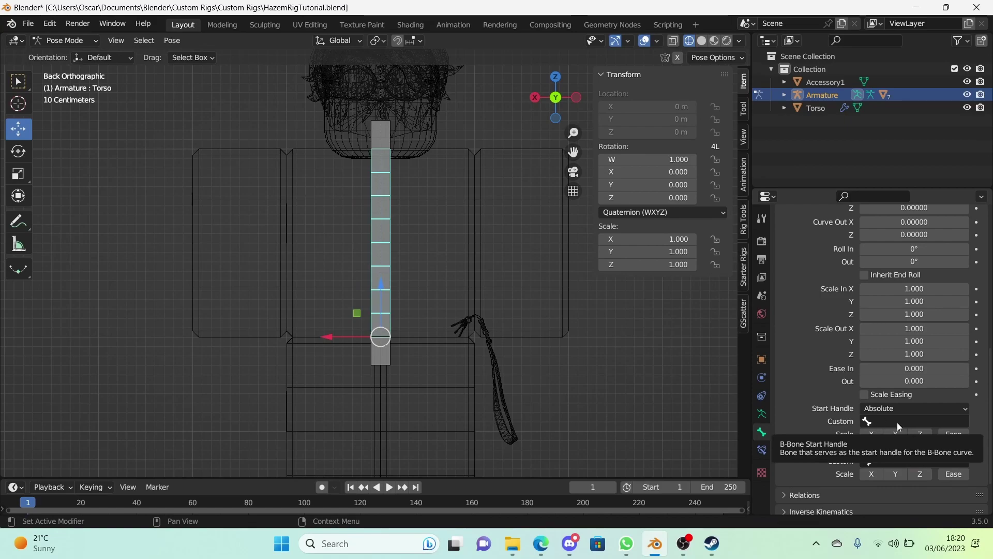
left_click(898, 422)
type("shand")
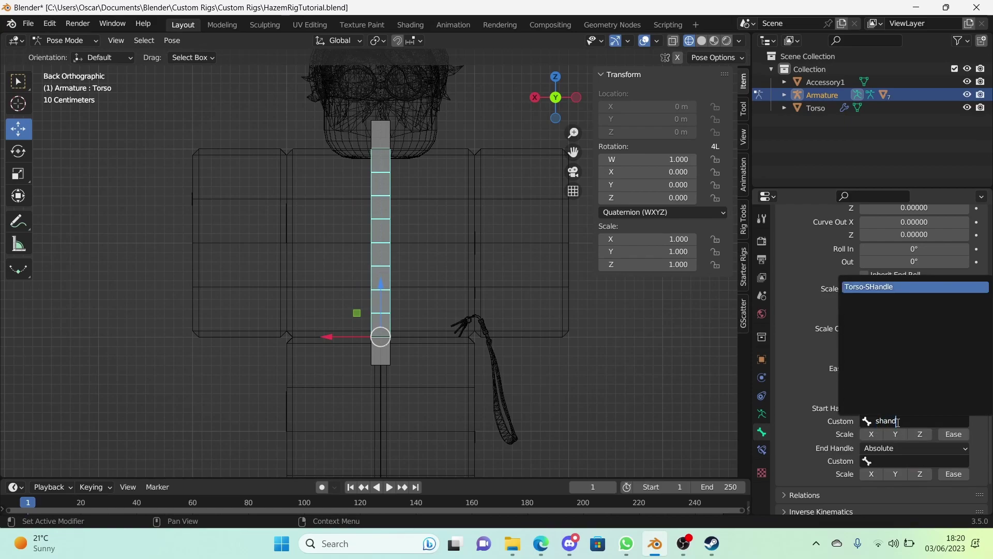
key("Return")
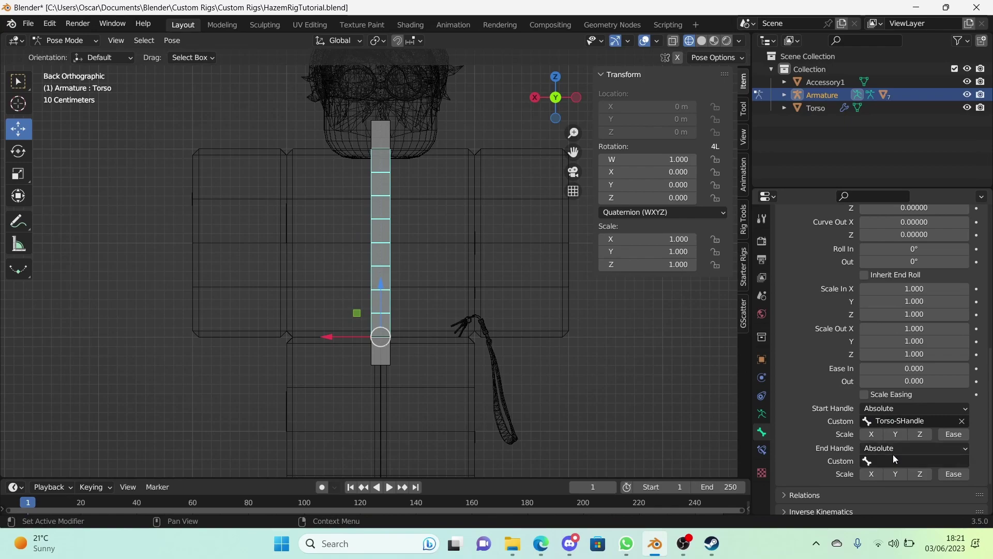
Assign Torso-EHandle as the Torso bone's custom end handle
left_click(879, 461)
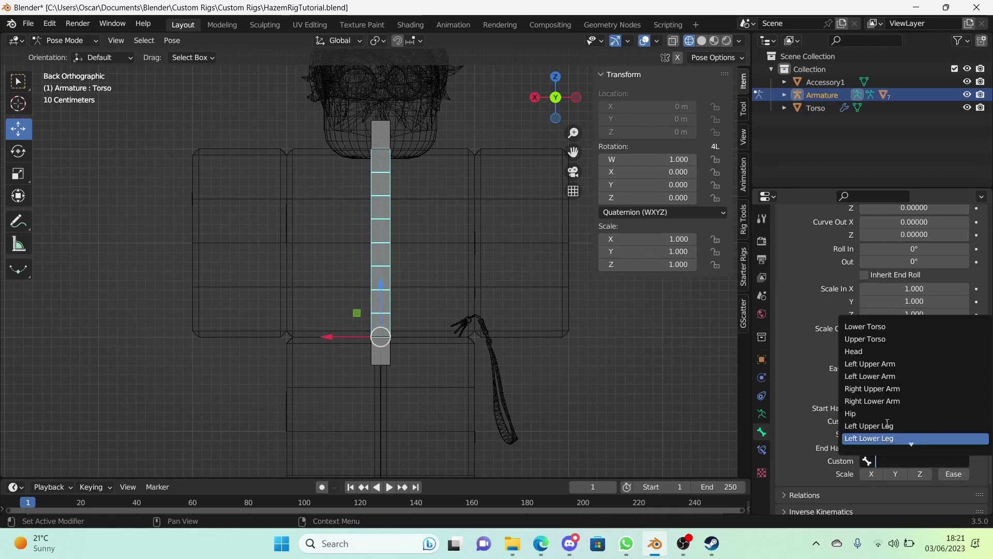
type("ehandle")
key("Return")
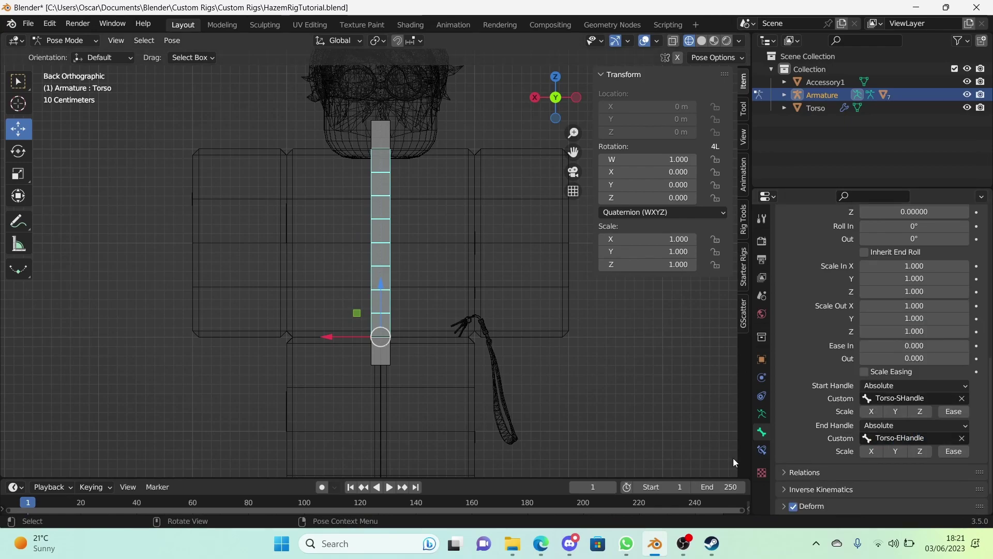
Add a Stretch To constraint to the Torso bone, targeting the Armature's Torso-EHandle bone
left_click(760, 449)
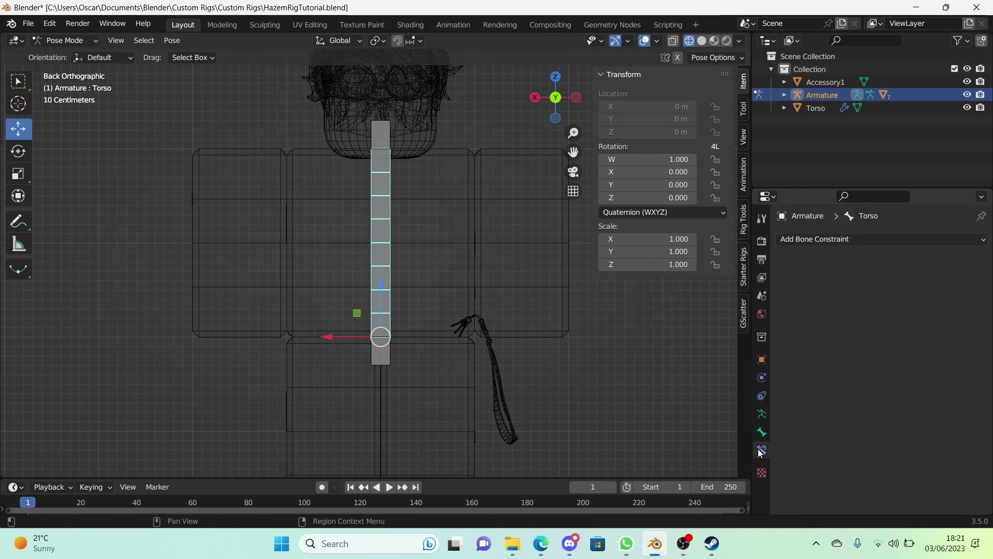
left_click(883, 240)
left_click(848, 345)
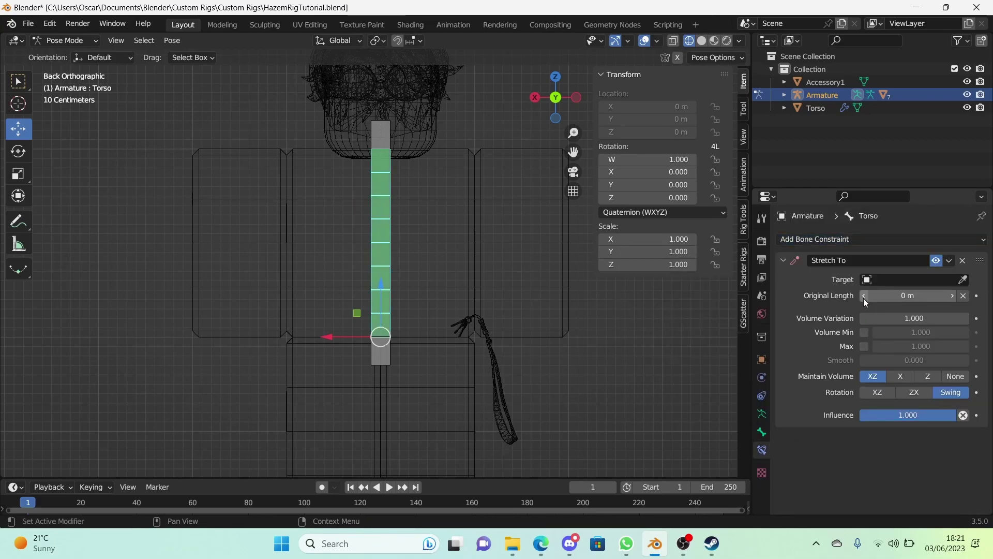
key("e")
left_click(377, 155)
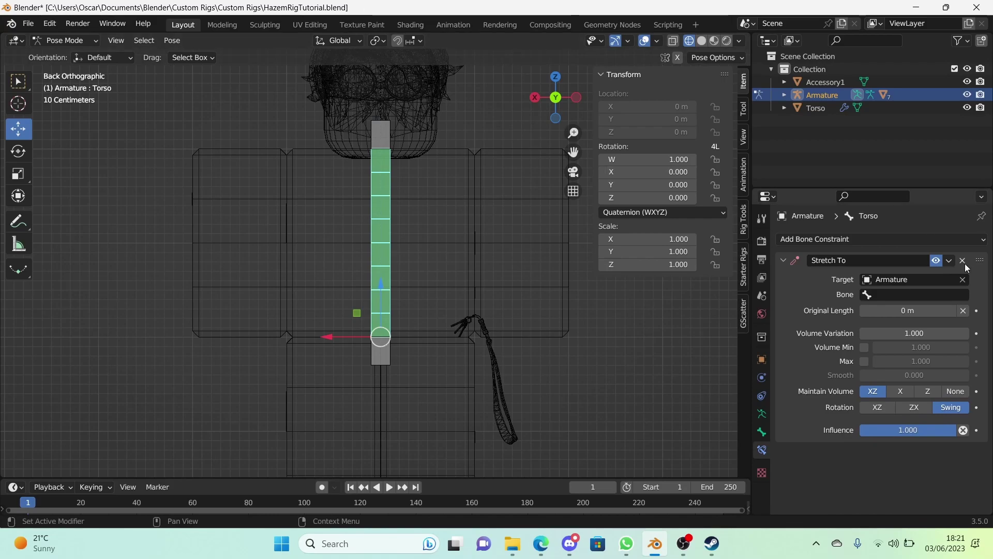
left_click(931, 292)
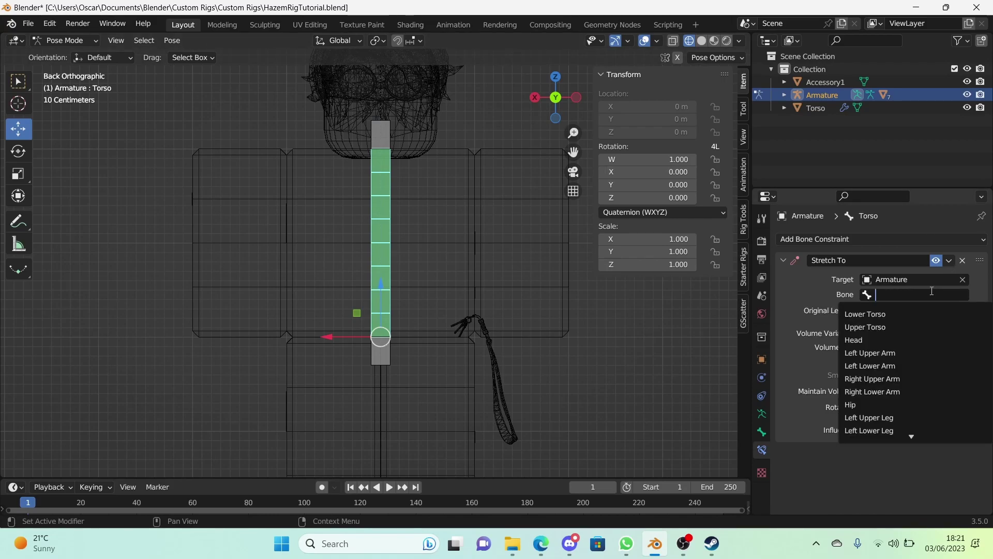
type("ehandle")
key("Return")
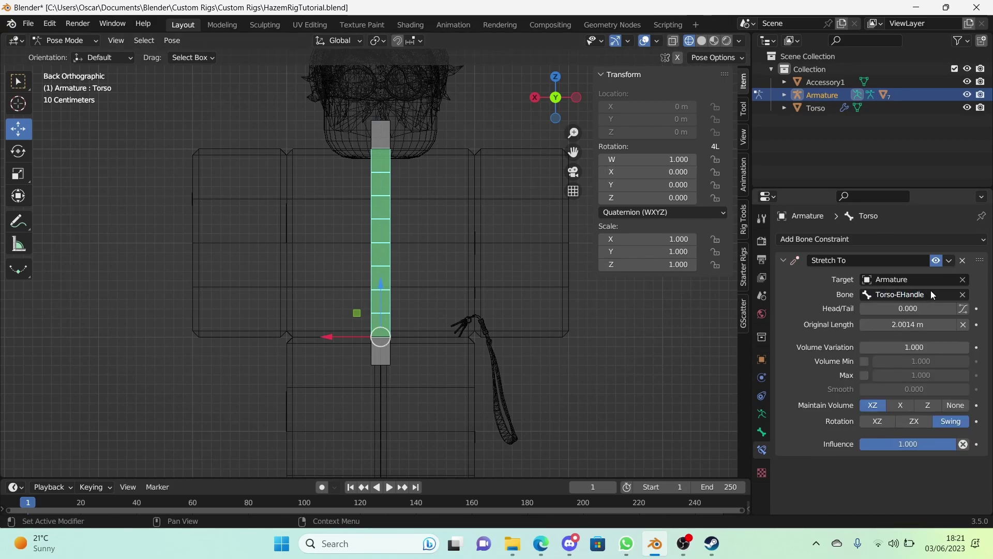
Clear the parent of the Torso-EHandle bone in Edit Mode
key("Tab")
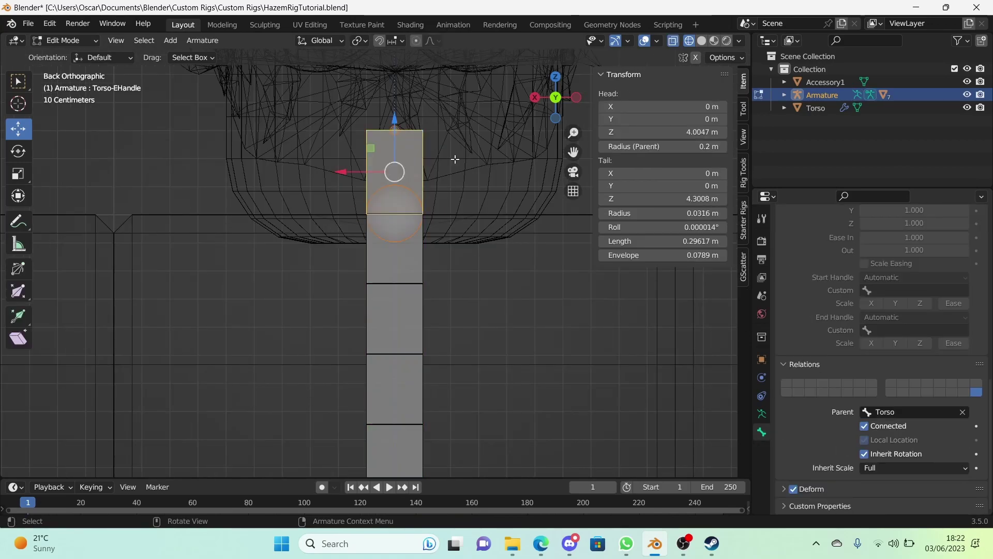
middle_click_drag(455, 160, 437, 284, "shift")
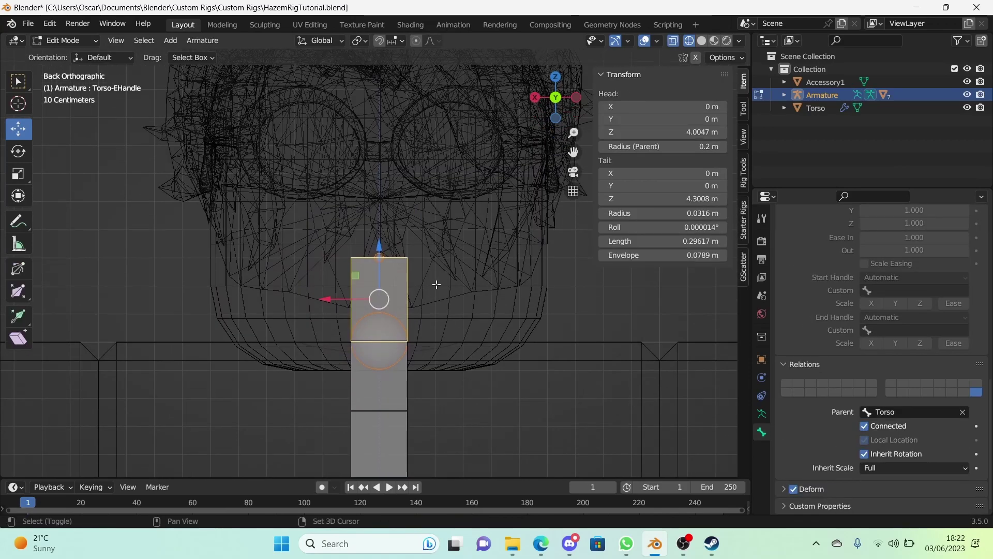
scroll(433, 287, "up", 2)
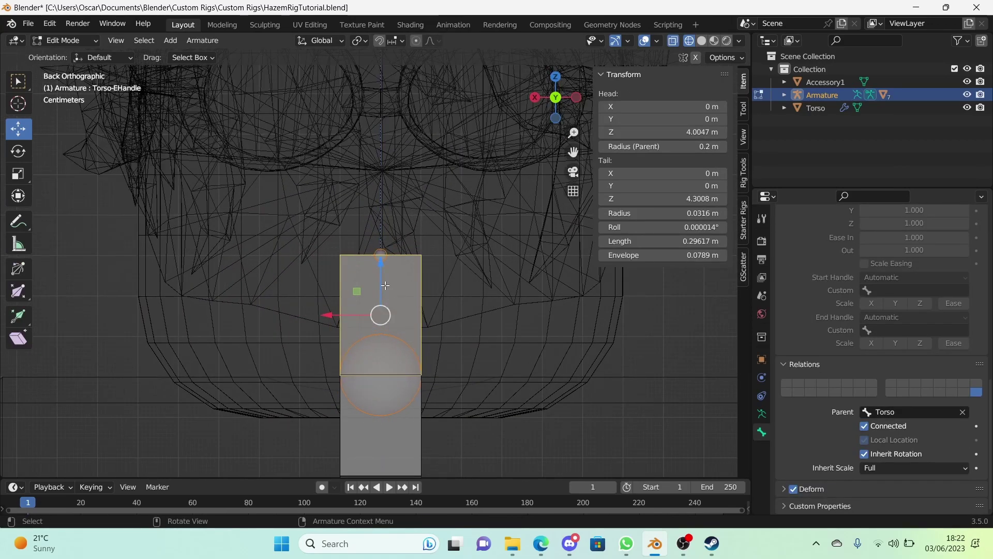
key("alt+p")
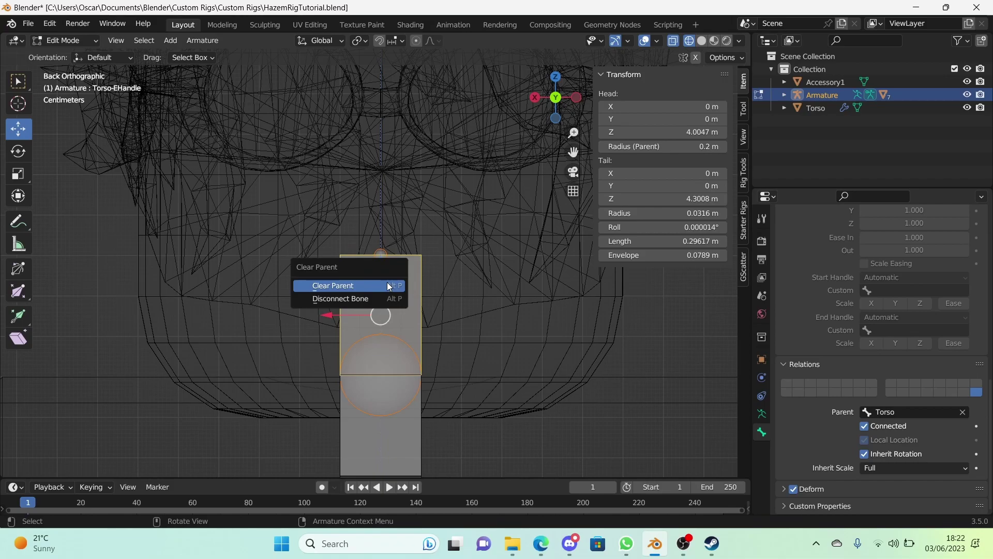
left_click(389, 286)
scroll(373, 310, "down", 2)
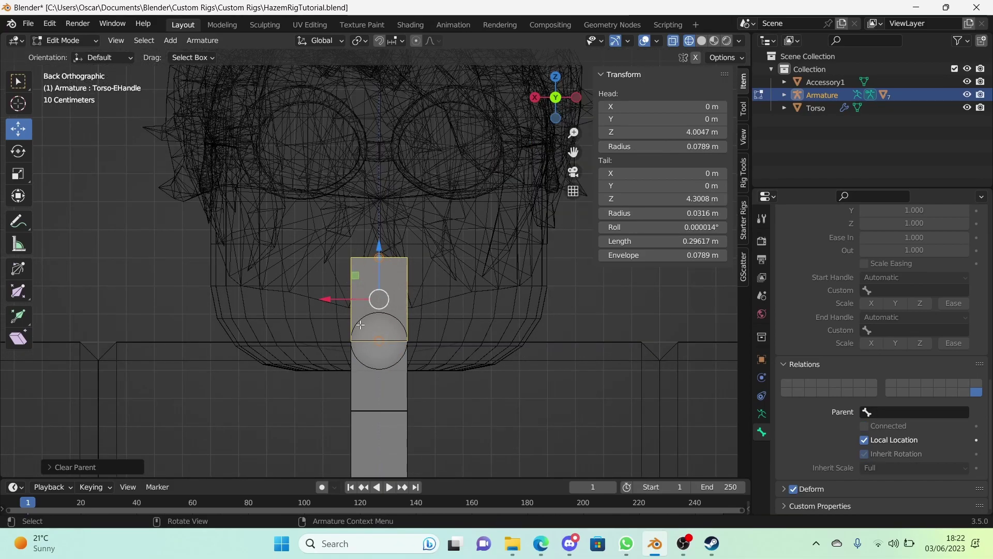
Parent the Torso-EHandle bone to the Upper Torso bone
scroll(378, 332, "down", 1)
scroll(467, 401, "down", 1)
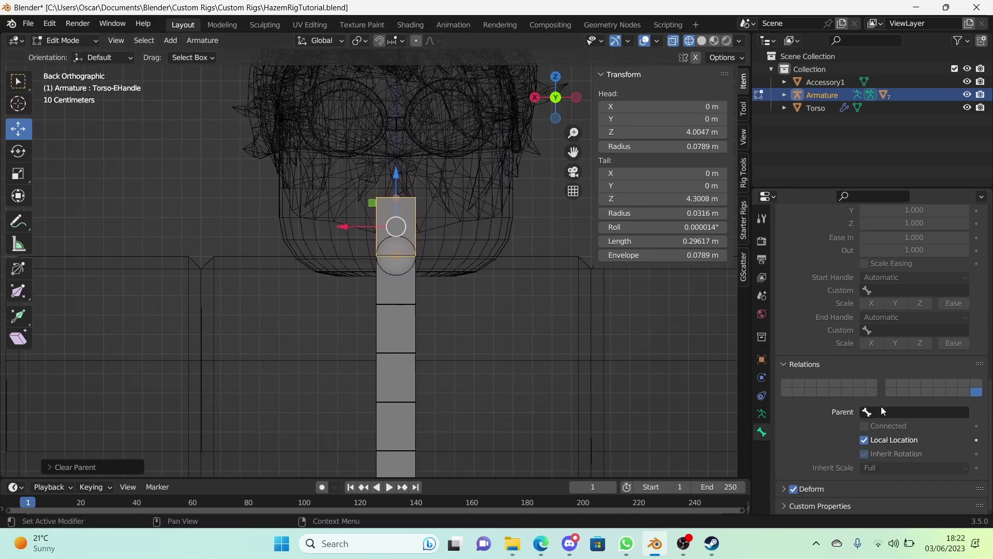
left_click(907, 411)
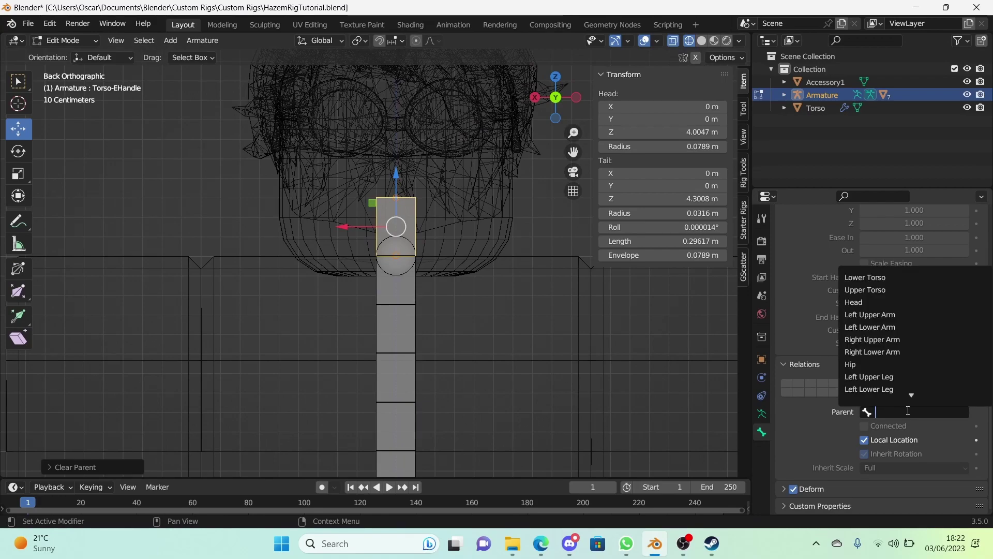
type("upper tors")
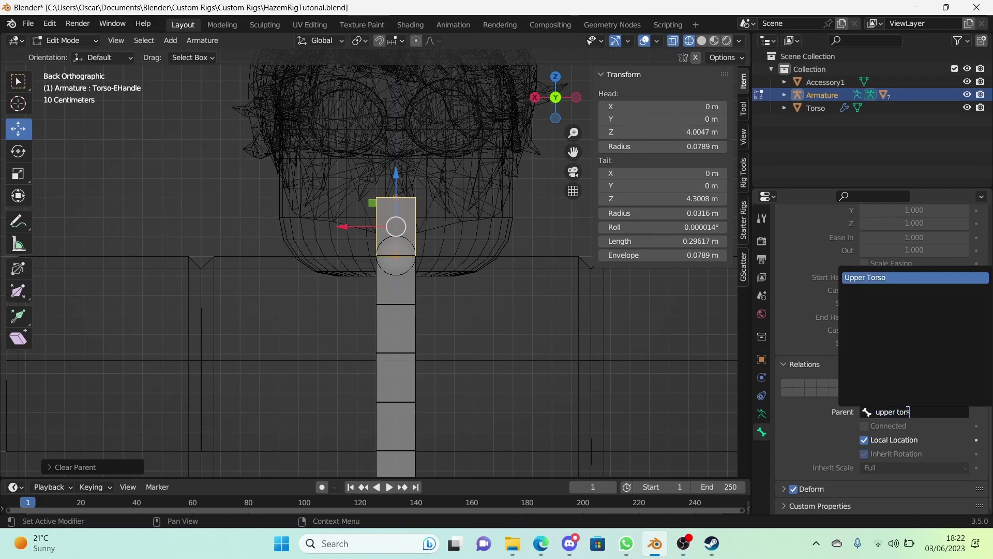
key("Return")
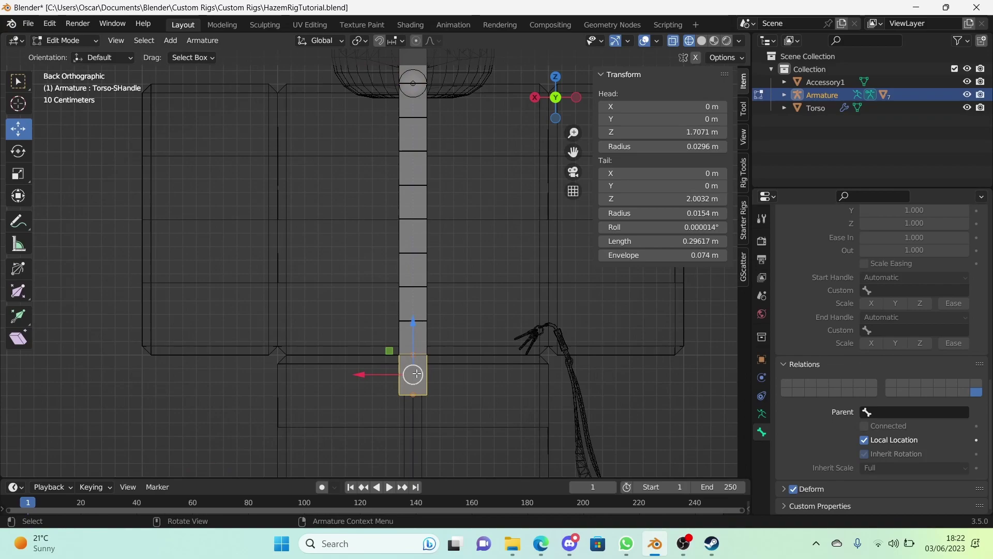
Parent the Torso-SHandle bone at the base of the torso to the Hip bone
middle_click_drag(430, 374, 403, 374, "shift")
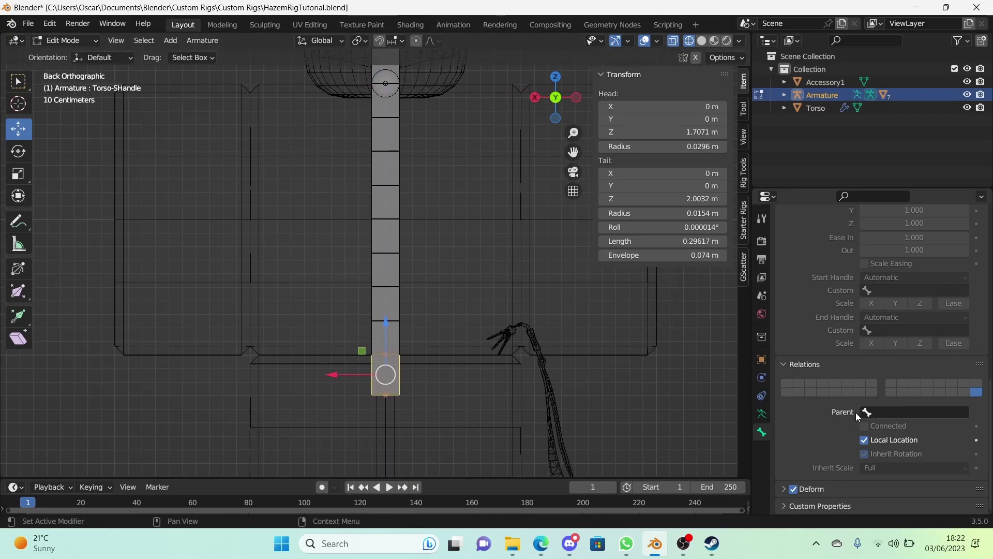
left_click(873, 411)
type("hi")
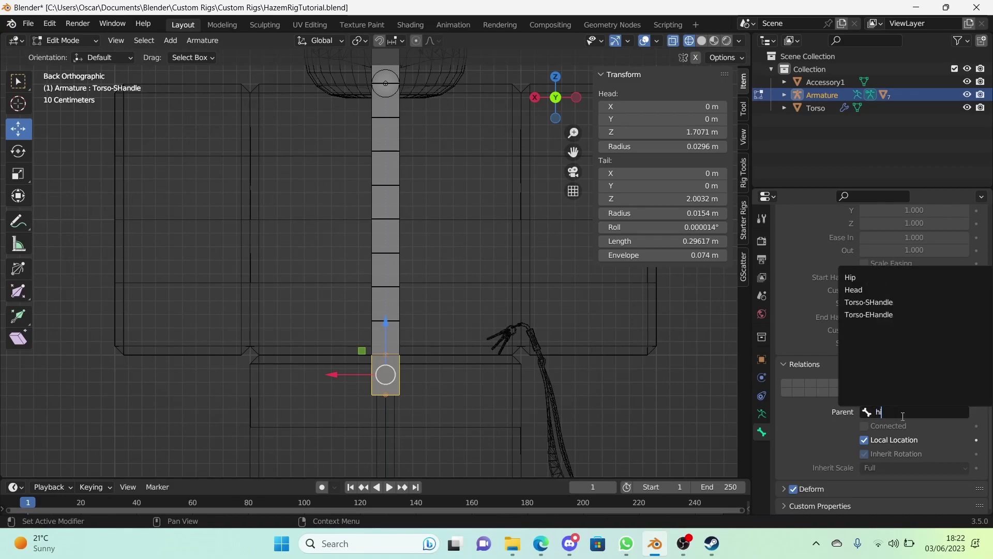
key("Return")
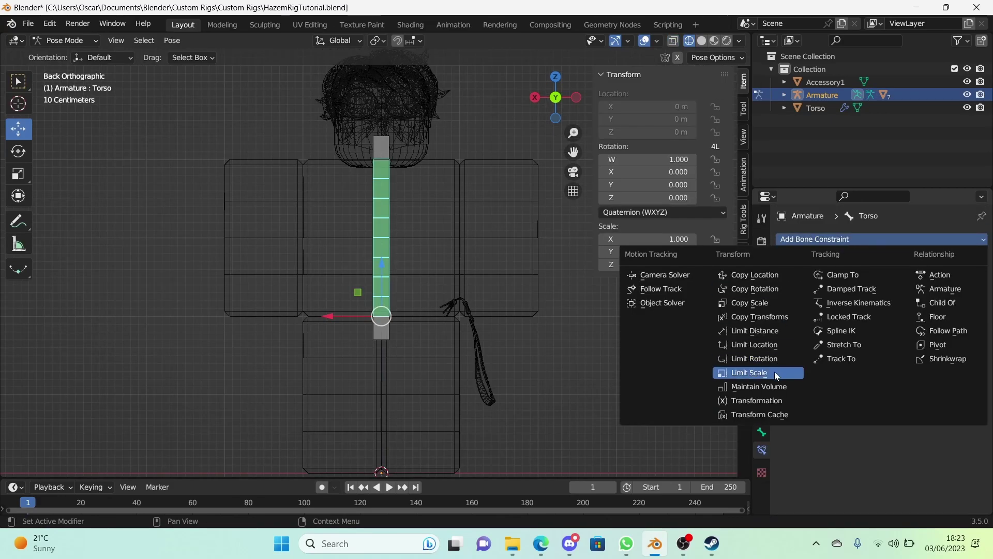
Add a Limit Scale constraint to the Torso bone in Pose Mode and enable its minimum and maximum limits on X, Y and Z
left_click(773, 371)
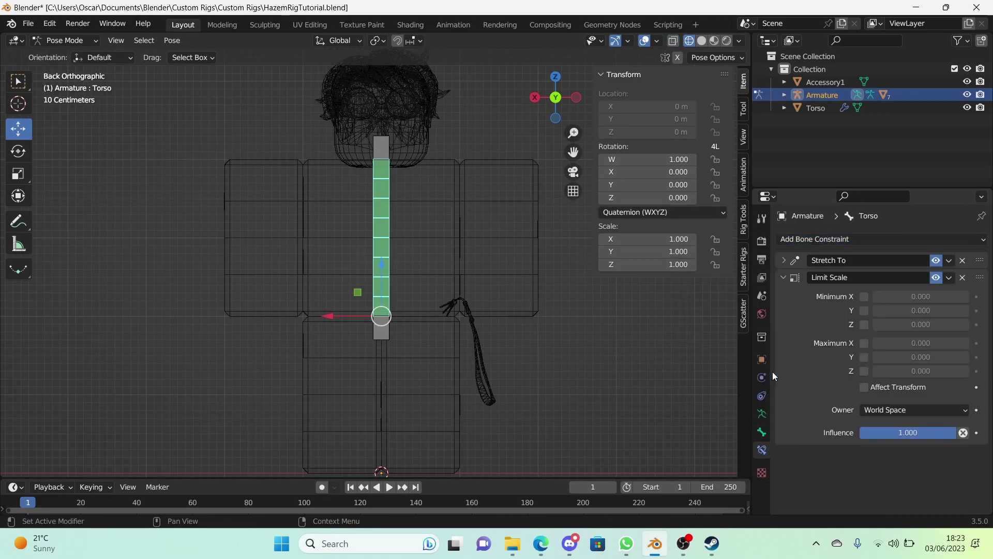
scroll(377, 177, "up", 3)
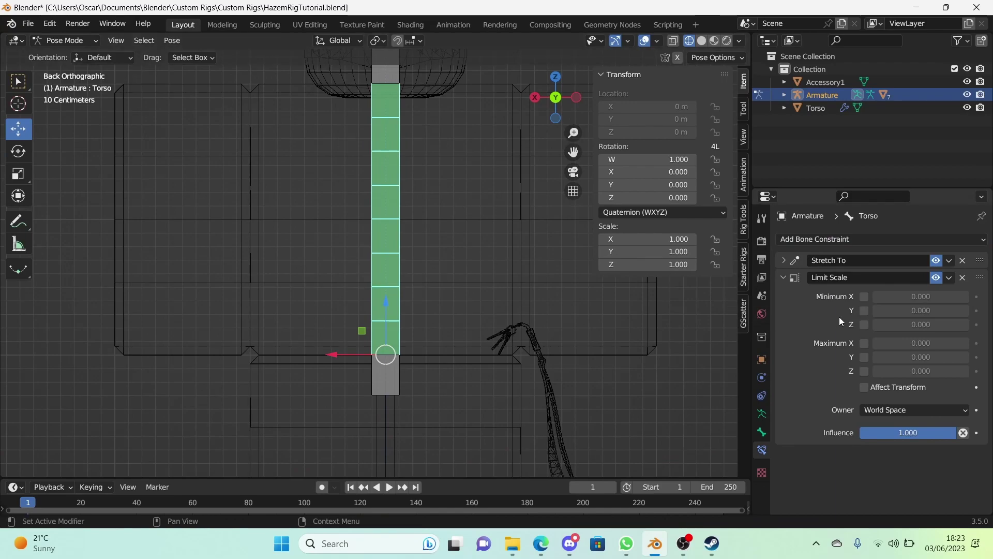
left_click(863, 296)
left_click(864, 310)
left_click(863, 324)
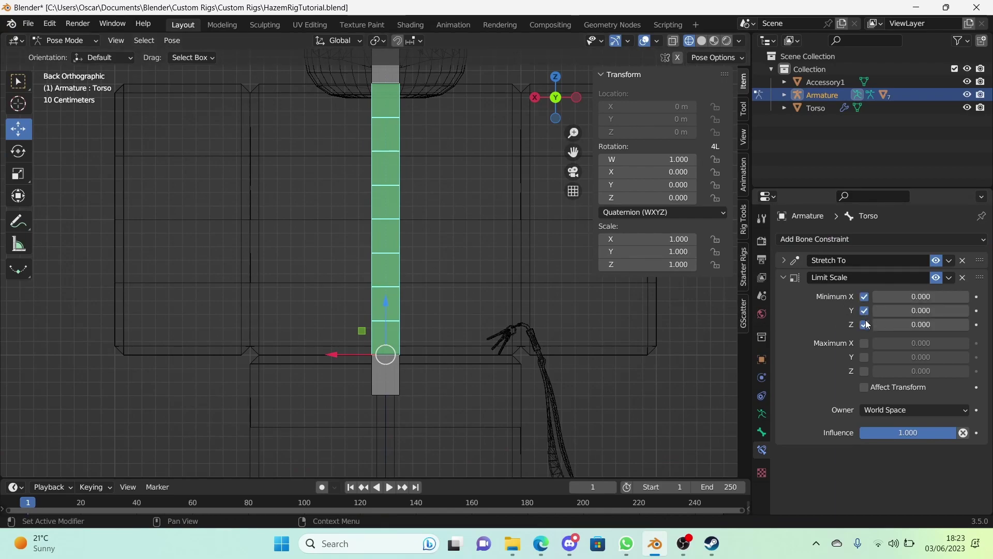
left_click(864, 343)
left_click(864, 357)
left_click(864, 371)
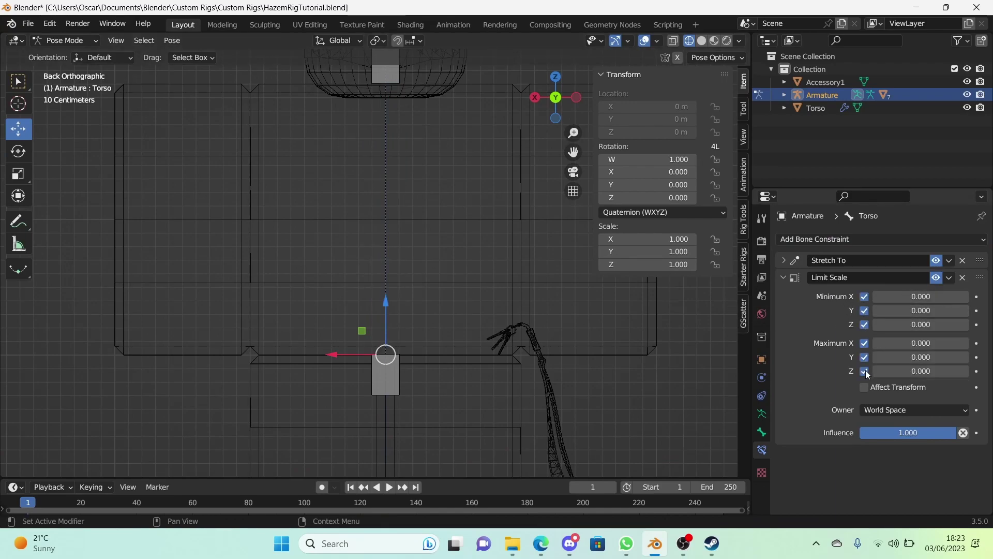
Set the Limit Scale maximum X, Y and Z to 1 and its owner space to Local Space
left_click_drag(905, 343, 905, 371)
type("1")
key("Return")
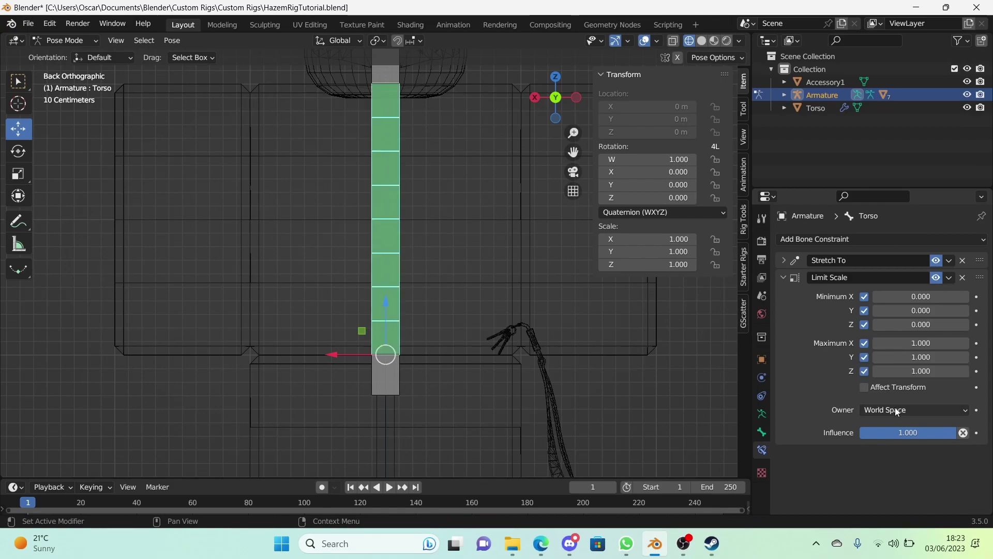
left_click(896, 410)
left_click(911, 424)
left_click(920, 408)
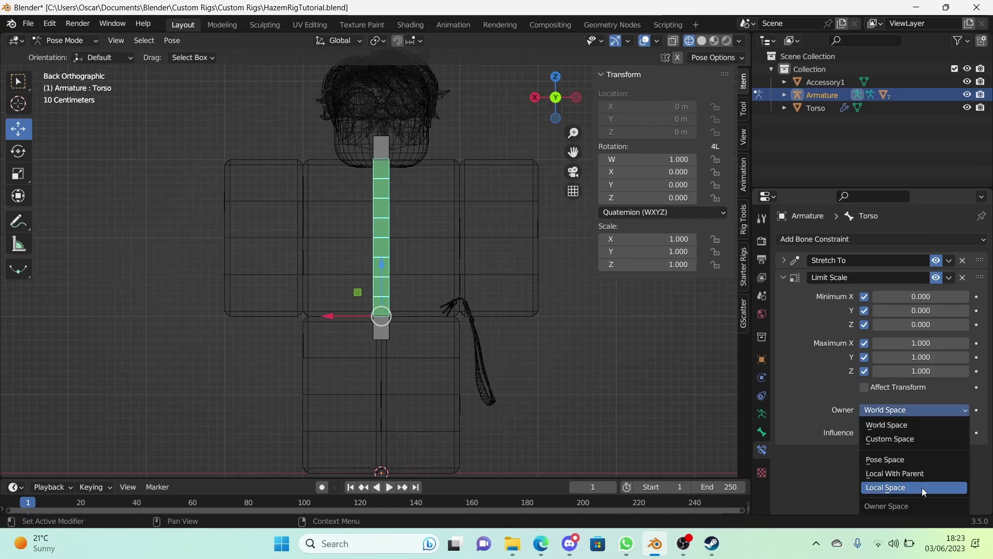
left_click(921, 487)
Show the armature's first bone layer in Object Mode and display the bones as Octahedral
key("ctrl+Tab")
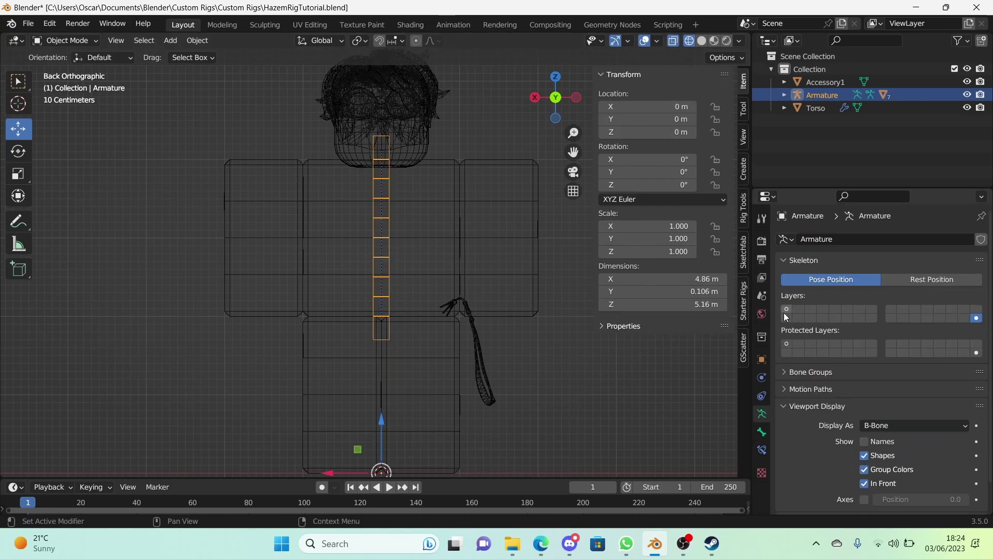
scroll(350, 343, "down", 2)
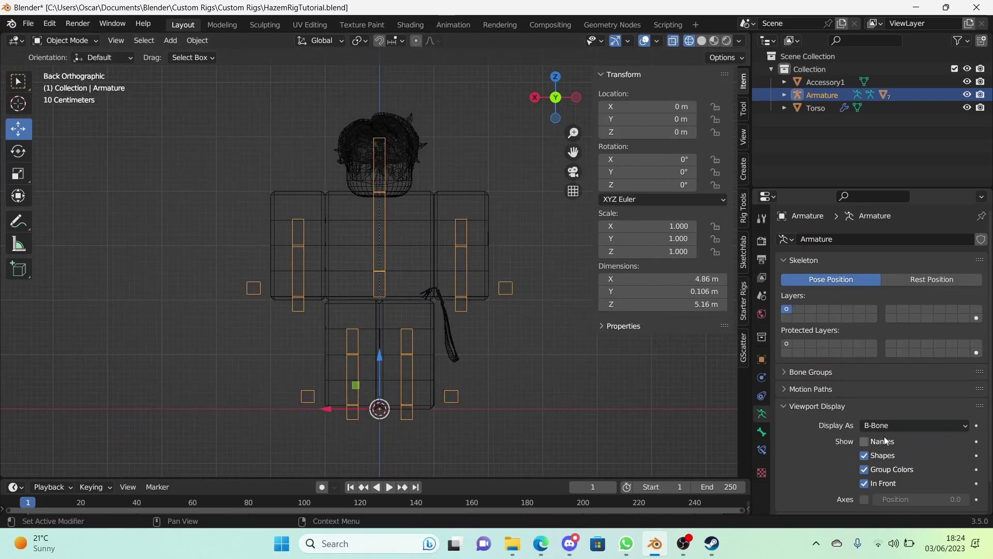
key("ctrl+z")
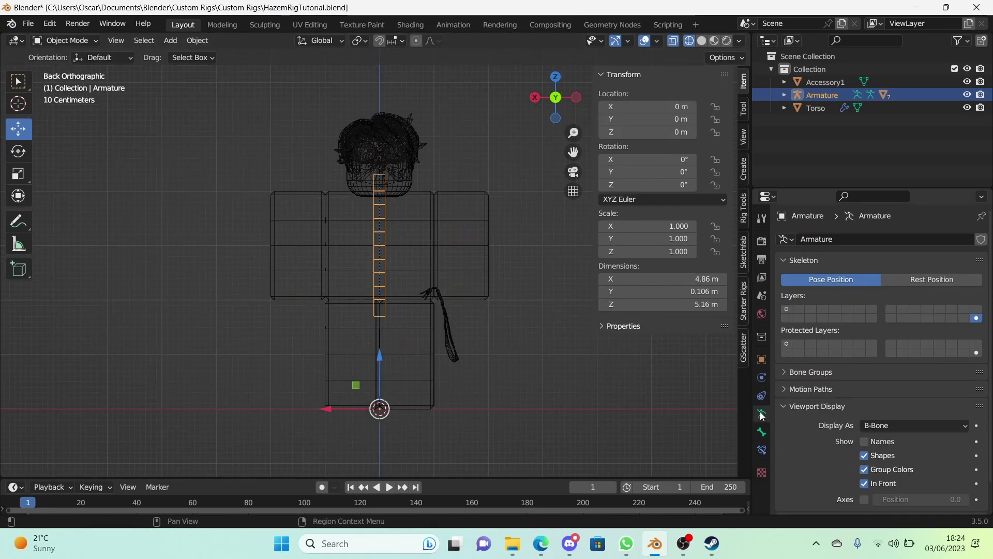
left_click(786, 310)
scroll(532, 395, "up", 2)
scroll(818, 418, "down", 3)
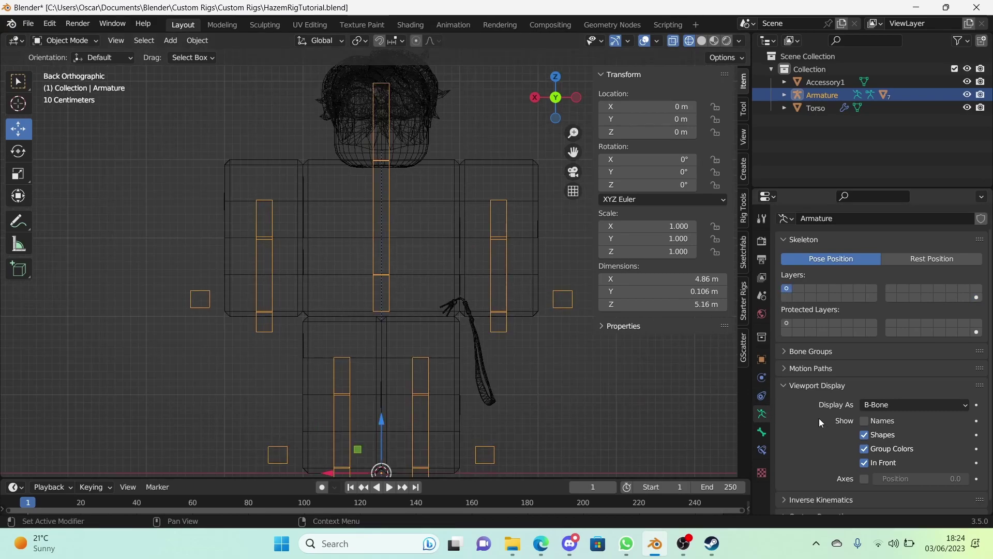
left_click(898, 394)
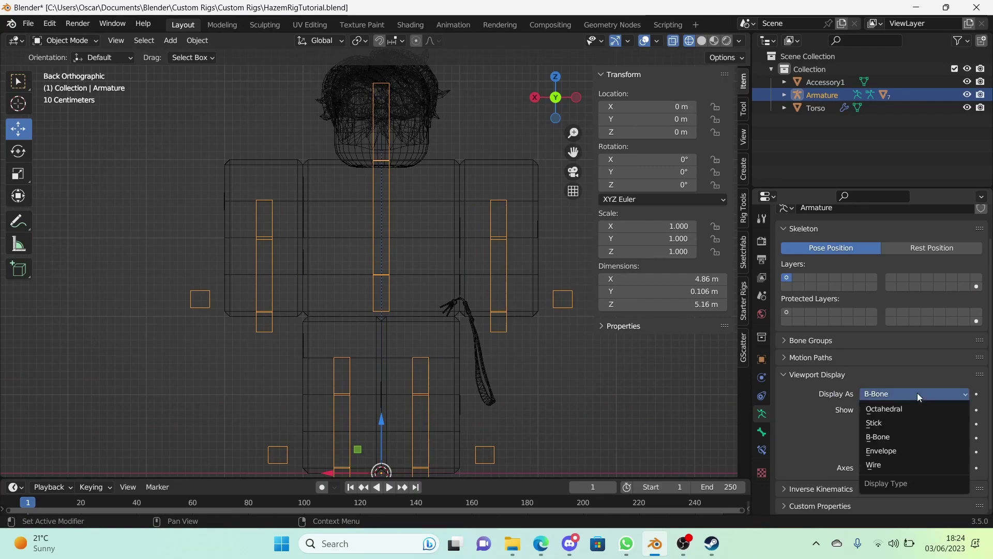
left_click(910, 407)
key("ctrl+Tab")
key("r")
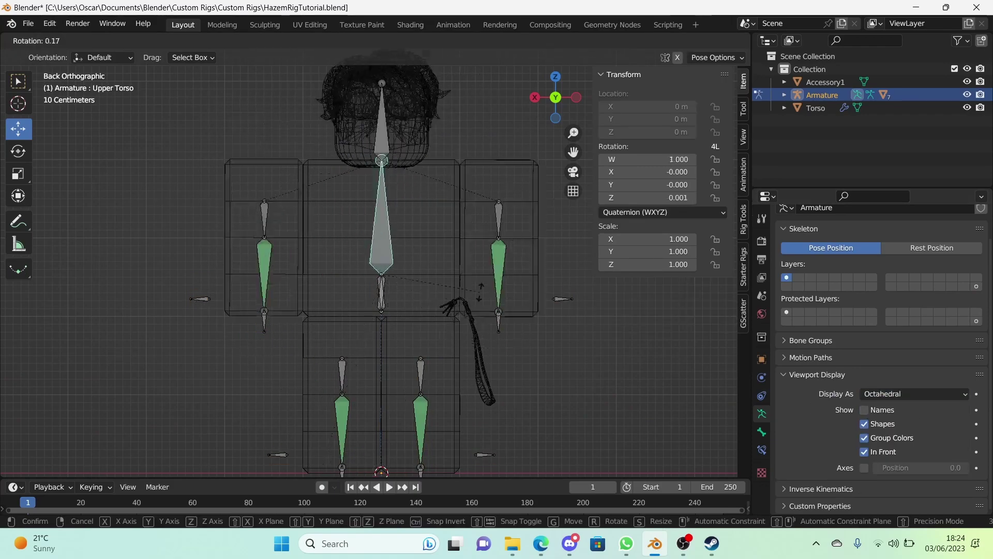
key("Escape")
key("ctrl+Tab")
Add a vertex group named Torso to the Torso mesh
scroll(402, 235, "up", 3)
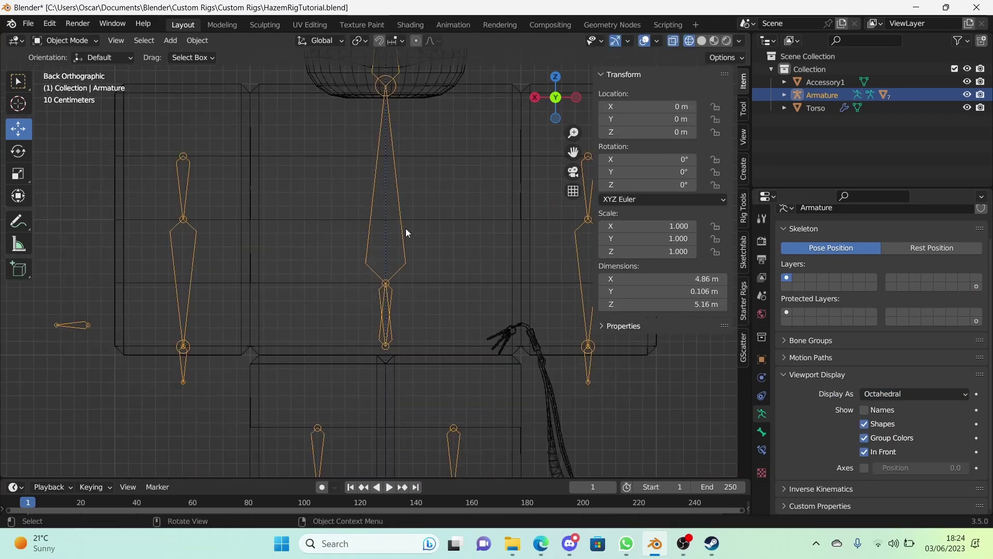
left_click(481, 228)
scroll(910, 272, "up", 2)
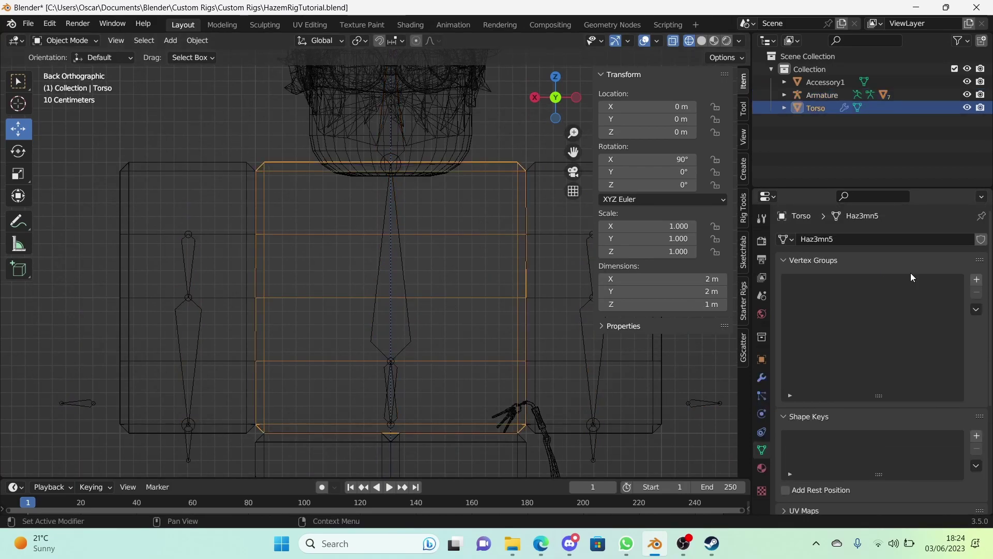
left_click(977, 279)
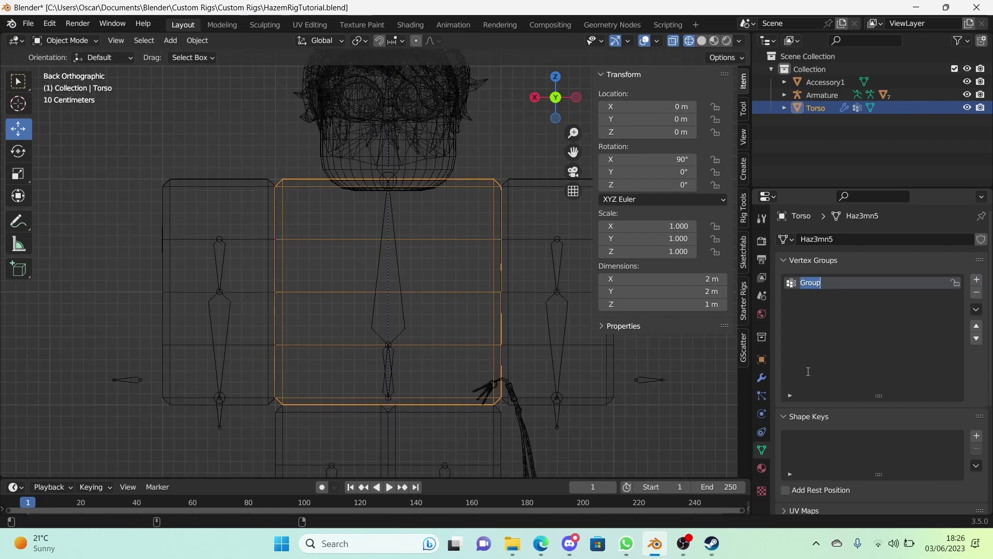
type("Torso")
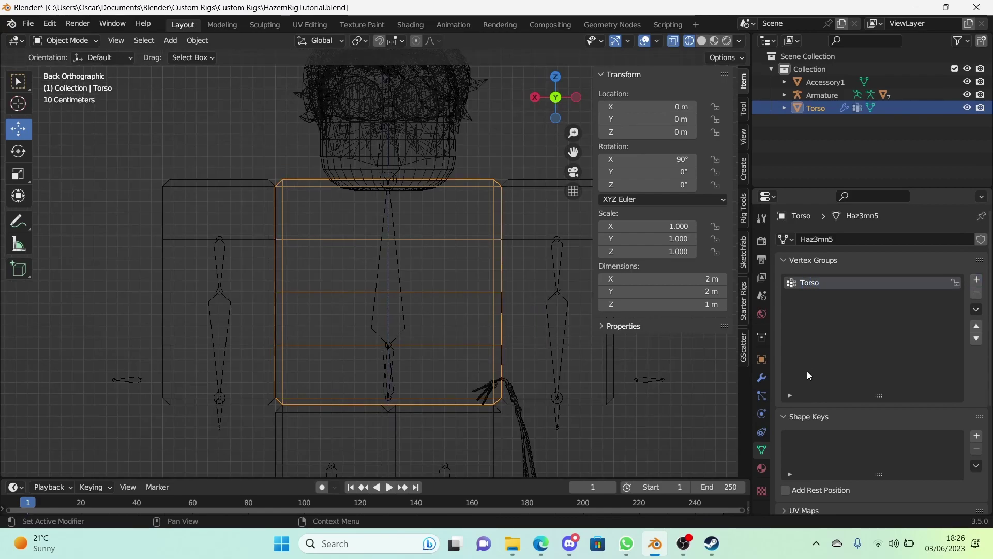
Assign all of the Torso mesh's geometry to the Torso vertex group in Edit Mode with a weight of 1.000
key("Tab")
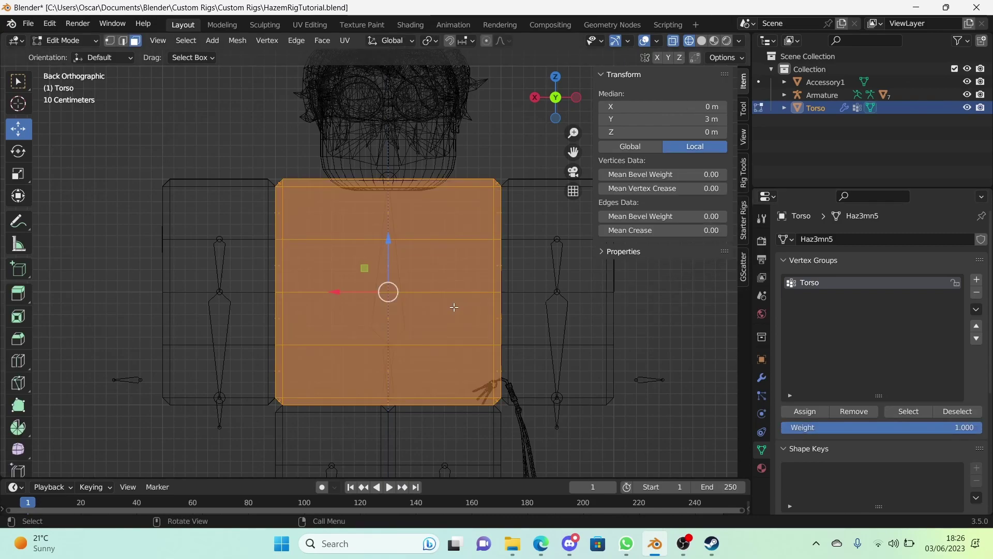
key("alt+a")
key("a")
key("alt+a")
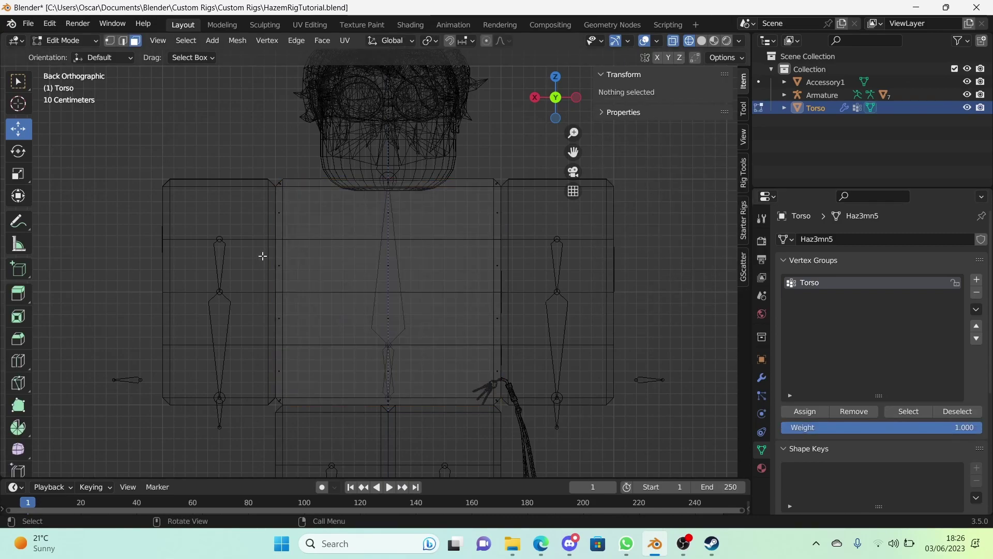
key("a")
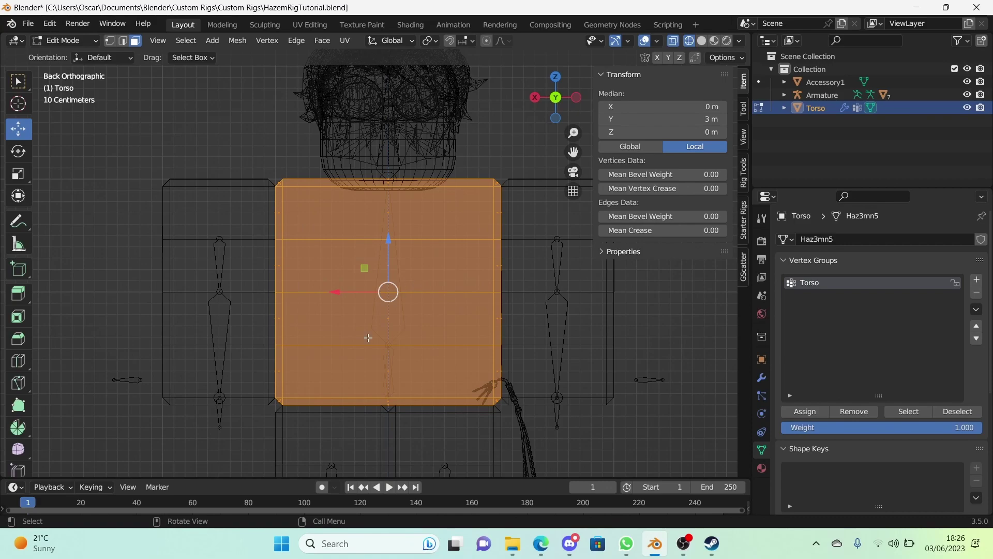
left_click(797, 413)
key("Tab")
Try rotating the Upper Torso bone in Pose Mode, cancel the rotation and return to Object Mode
left_click(397, 281)
key("ctrl+Tab")
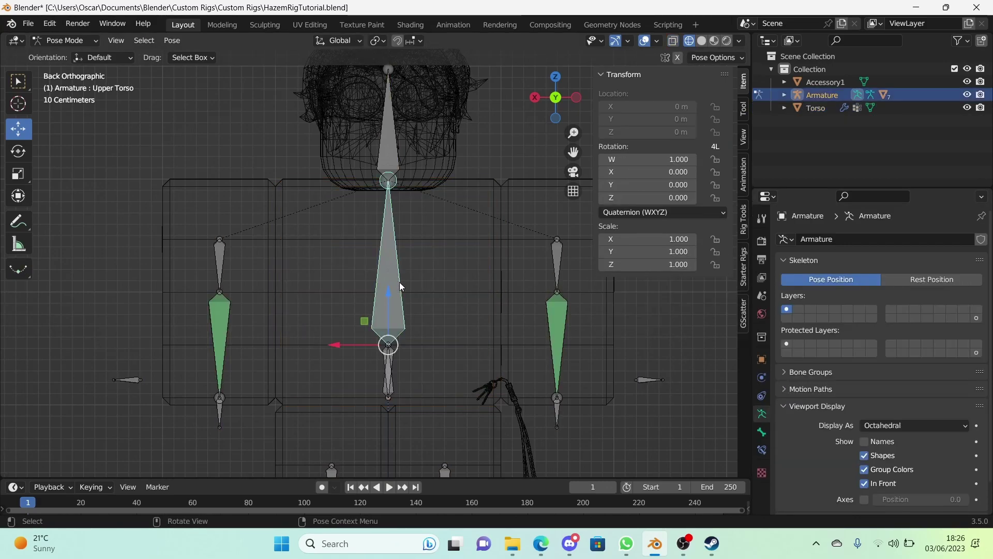
key("r")
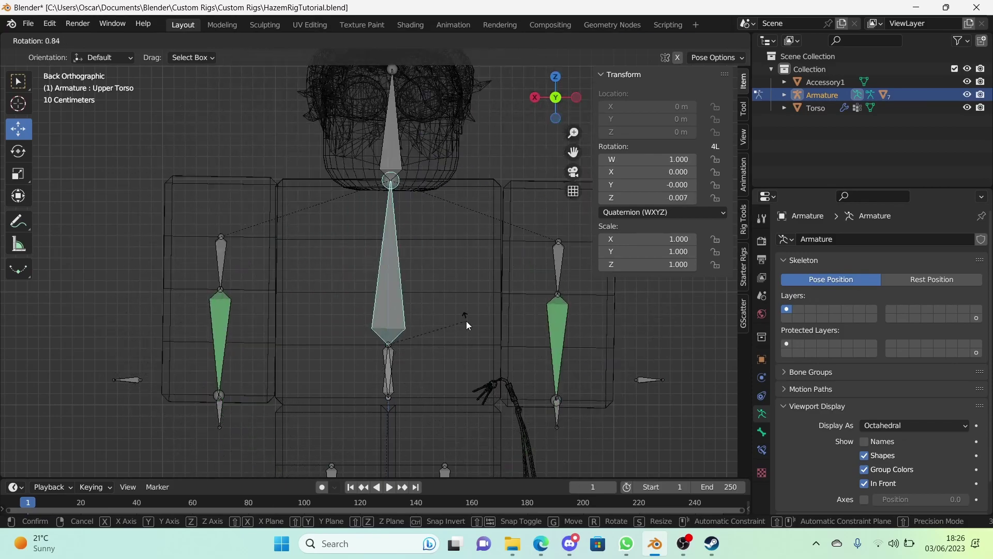
right_click(465, 325)
key("Tab")
key("ctrl+Tab")
Parent the Torso mesh to the armature with Armature Deform
left_click(440, 330)
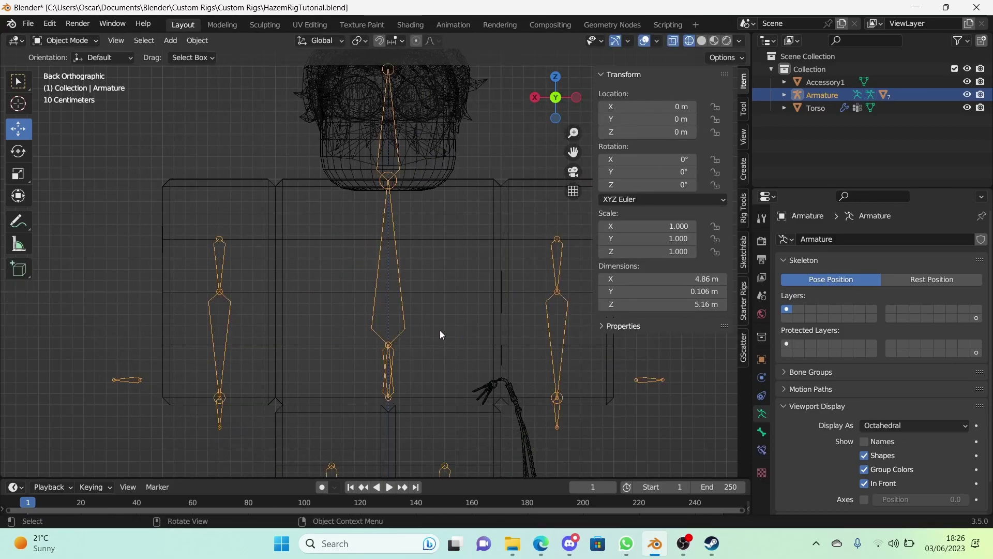
left_click(359, 290)
left_click(644, 380, "shift")
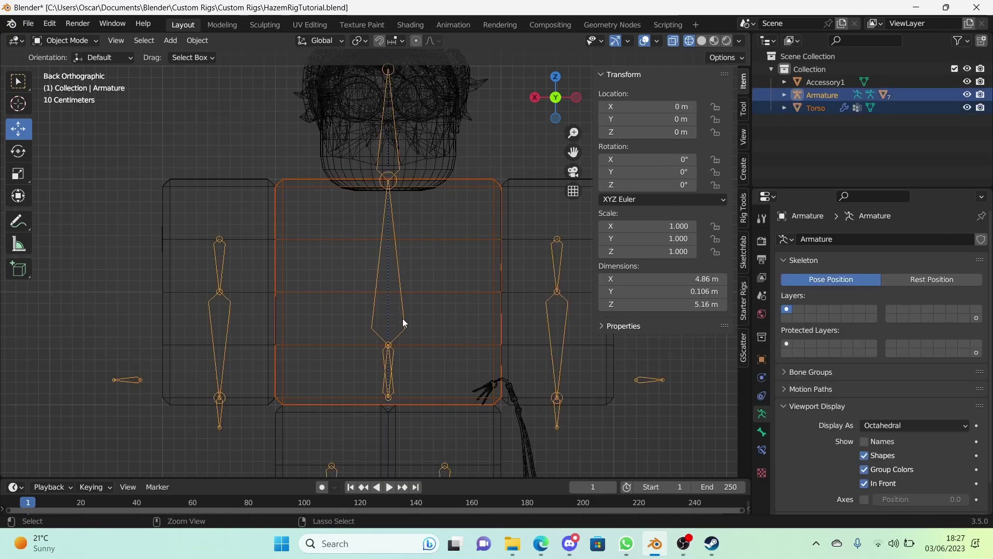
key("ctrl+p")
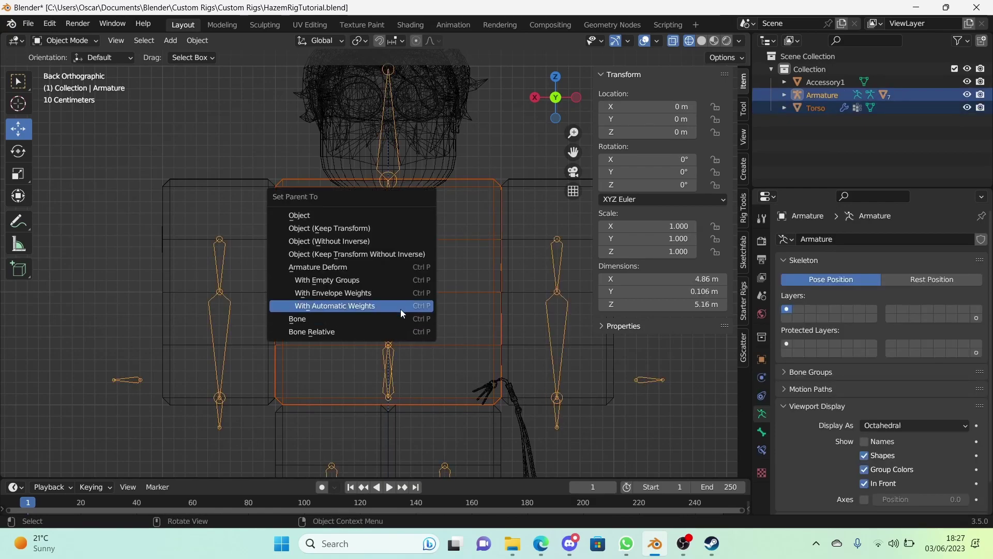
left_click(388, 266)
Test the torso binding in Pose Mode by rotating the Upper Torso bone and moving the Lower Torso bone, cancelling both transforms
key("ctrl+Tab")
key("r")
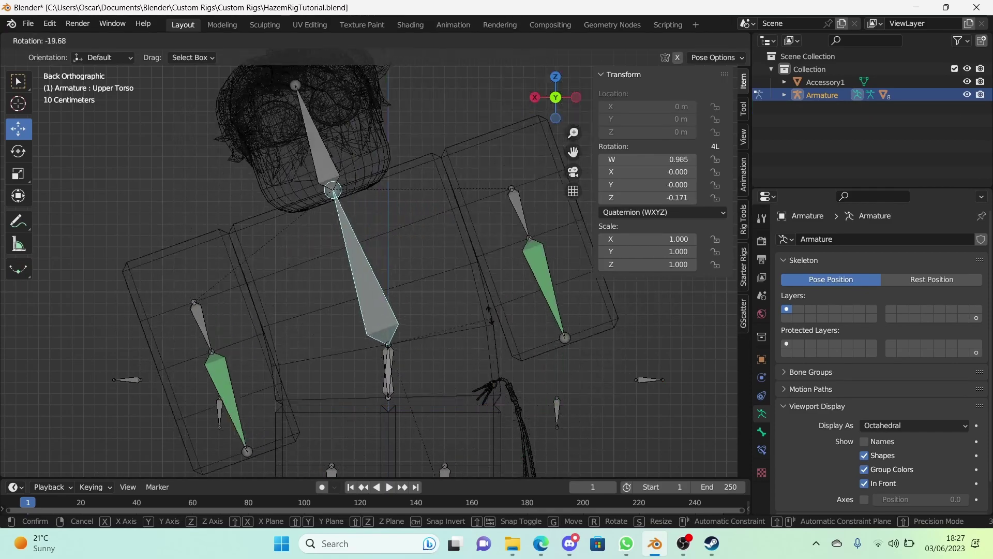
right_click(515, 391)
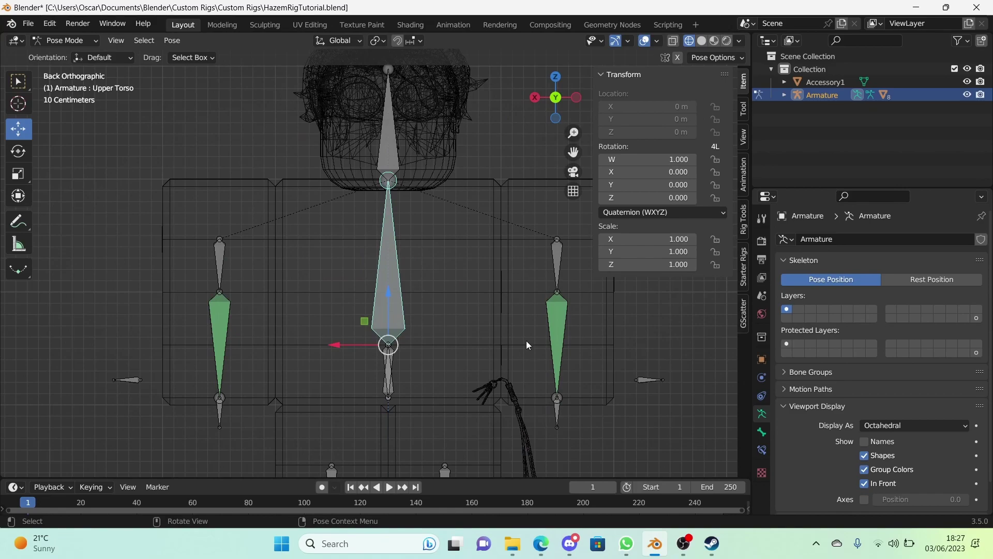
scroll(456, 323, "down", 6)
left_click(383, 306)
key("g")
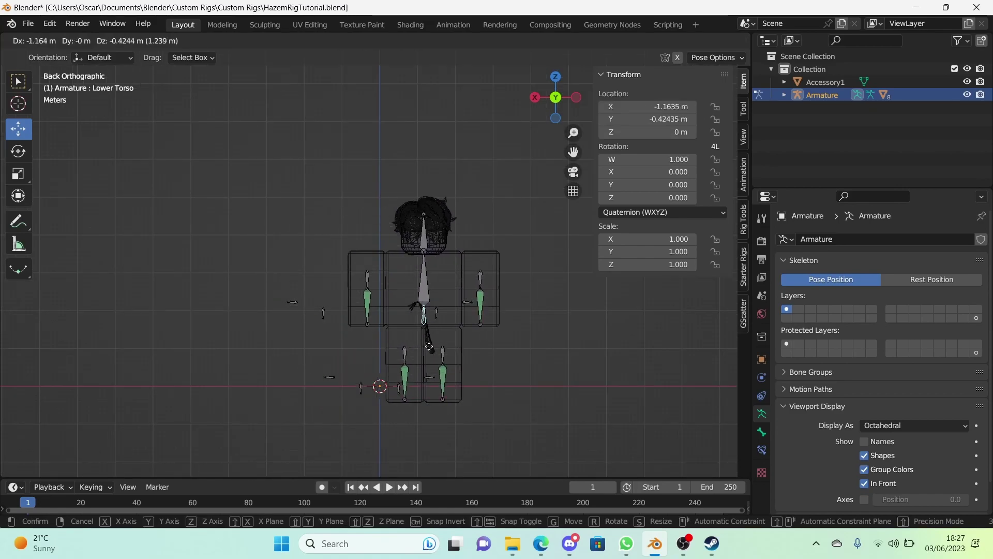
key("Escape")
scroll(485, 340, "up", 2)
scroll(485, 340, "up", 2)
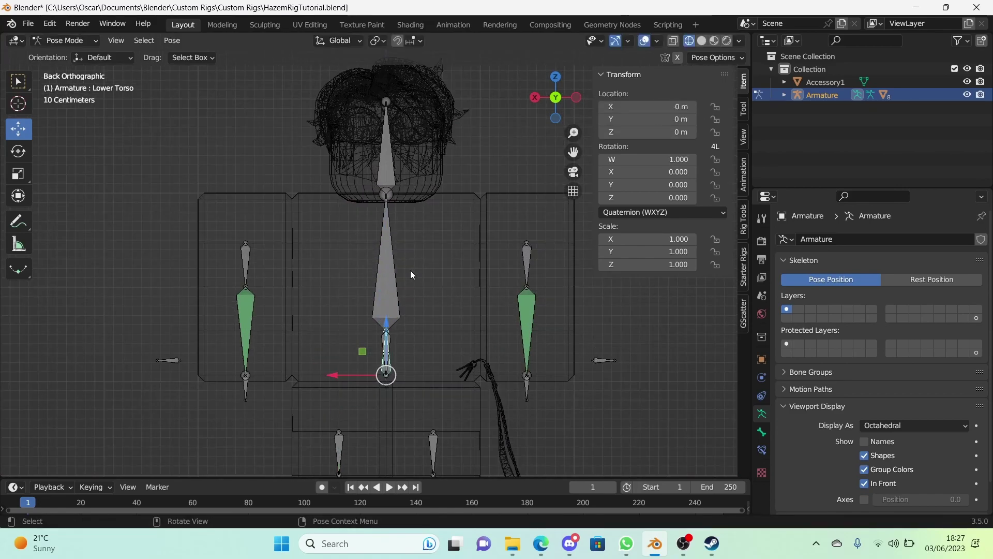
Test-rotate the Upper Torso bone and the Hip bone, cancelling each rotation
left_click(393, 269)
key("r")
key("Escape")
key("ctrl+Tab")
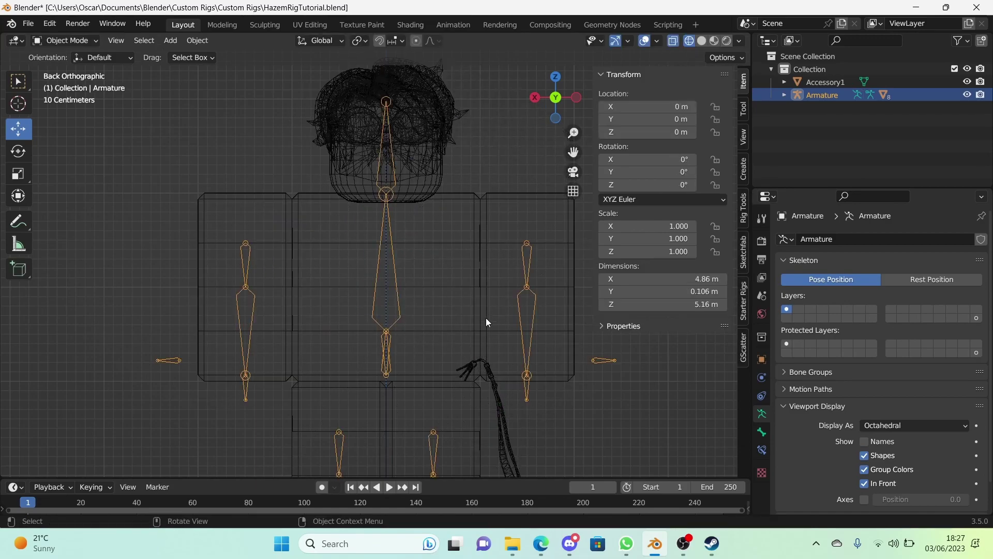
left_click(485, 317)
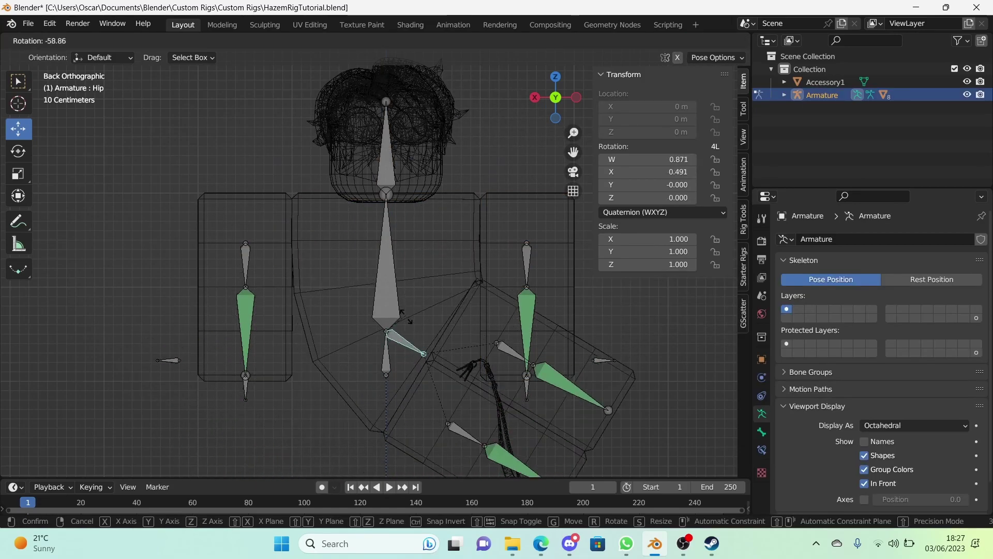
key("Escape")
Switch the viewport to solid shading and bend the character's left arm by rotating its upper and lower arm bones
middle_click_drag(376, 303, 725, 83)
left_click(705, 41)
middle_click_drag(421, 217, 450, 259)
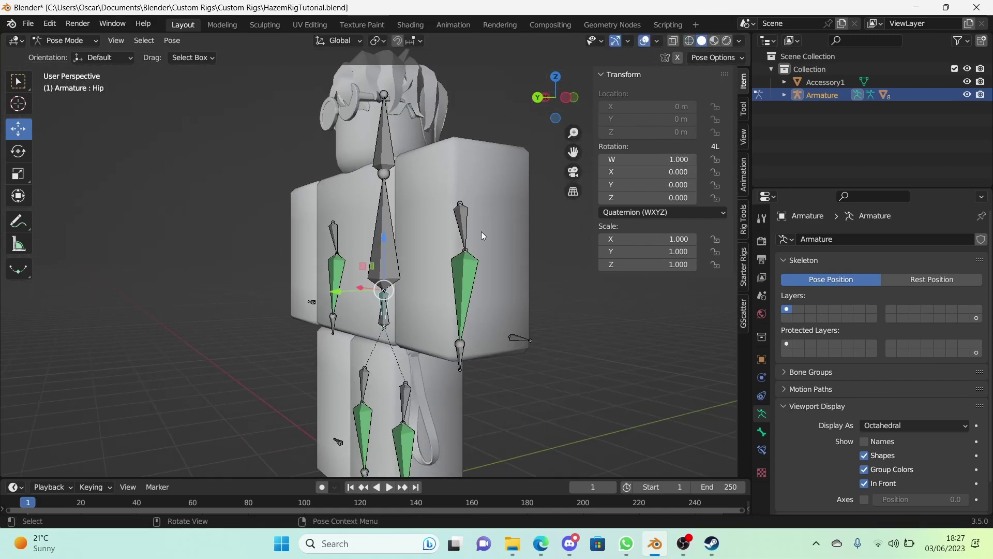
left_click(482, 237)
key("r")
left_click(493, 226)
left_click(488, 265)
key("r")
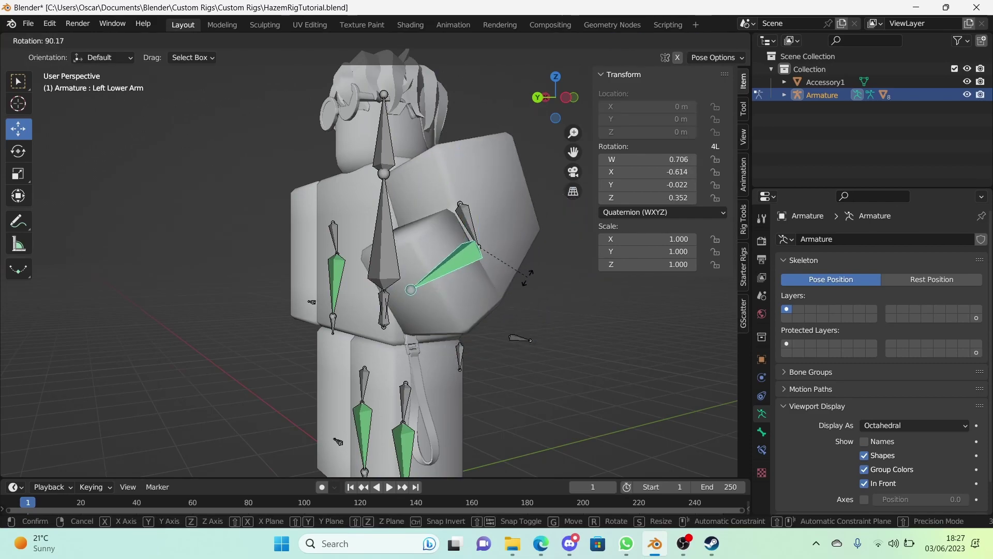
left_click(525, 277)
key("r")
left_click(516, 215)
Tilt the character's torso slightly by rotating the Upper Torso bone
left_click(383, 233)
key("r")
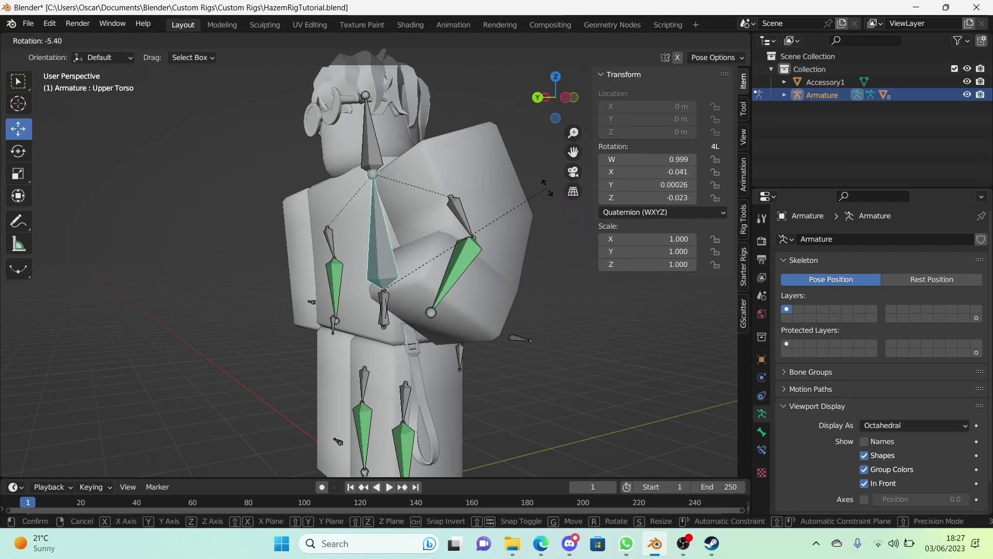
left_click(513, 222)
middle_click_drag(513, 222, 229, 247)
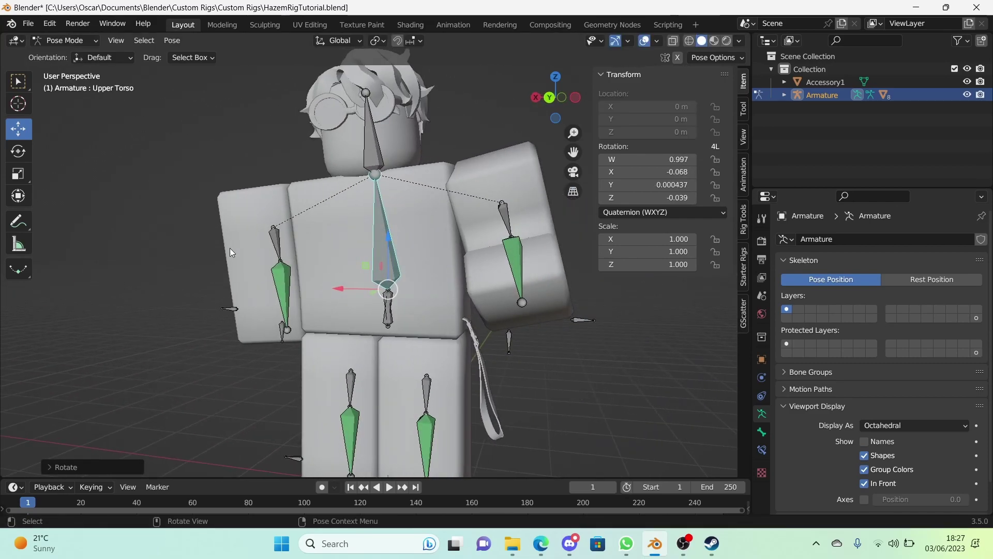
Pose the right arm by rotating the Right Upper Arm bone and the right lower arm bone
left_click(274, 242)
key("r")
left_click(349, 240)
middle_click_drag(349, 240, 444, 272)
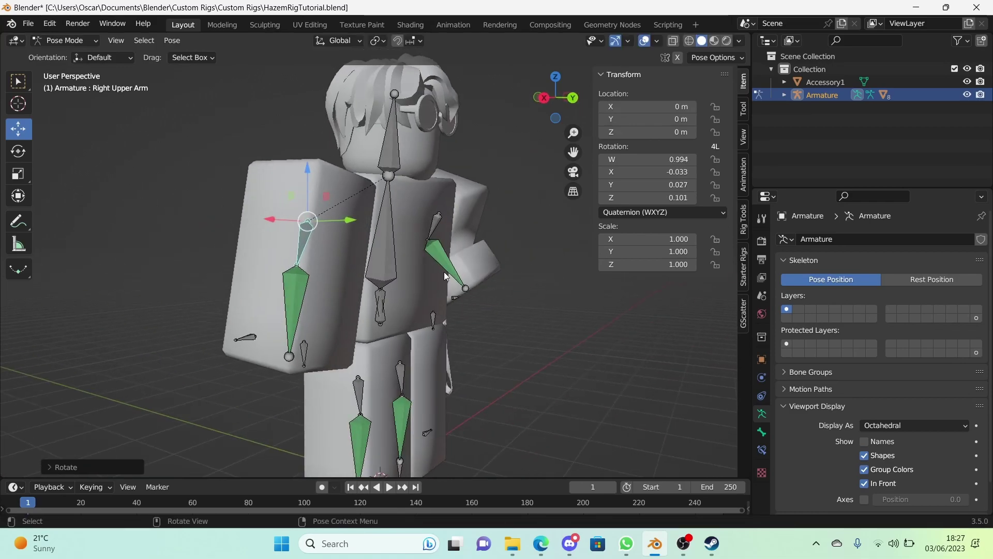
left_click(299, 284)
key("r")
left_click(341, 290)
Spread the legs by rotating the right upper leg bone and the Left Upper Leg bone
left_click(358, 393)
middle_click_drag(393, 362, 421, 279, "shift")
key("r")
left_click(463, 292)
left_click(446, 313)
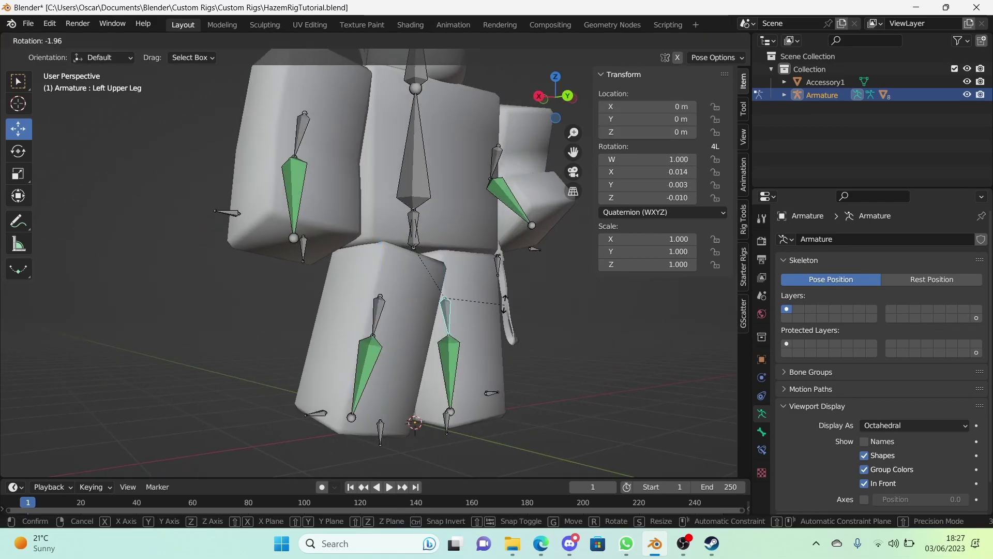
Bend both knees by rotating the Right Lower Leg and Left Lower Leg bones
left_click(383, 335)
key("r")
left_click(435, 402)
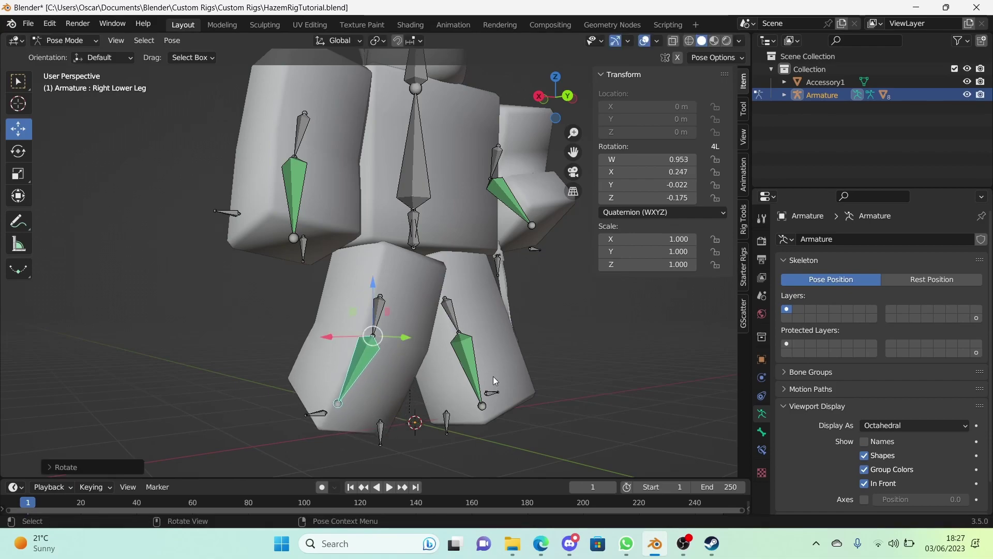
left_click(476, 376)
middle_click_drag(478, 375, 380, 375)
key("r")
left_click(536, 377)
Raise the left arm by rotating its upper arm bone and bend the Left Lower Arm bone upward
middle_click_drag(536, 376, 490, 306)
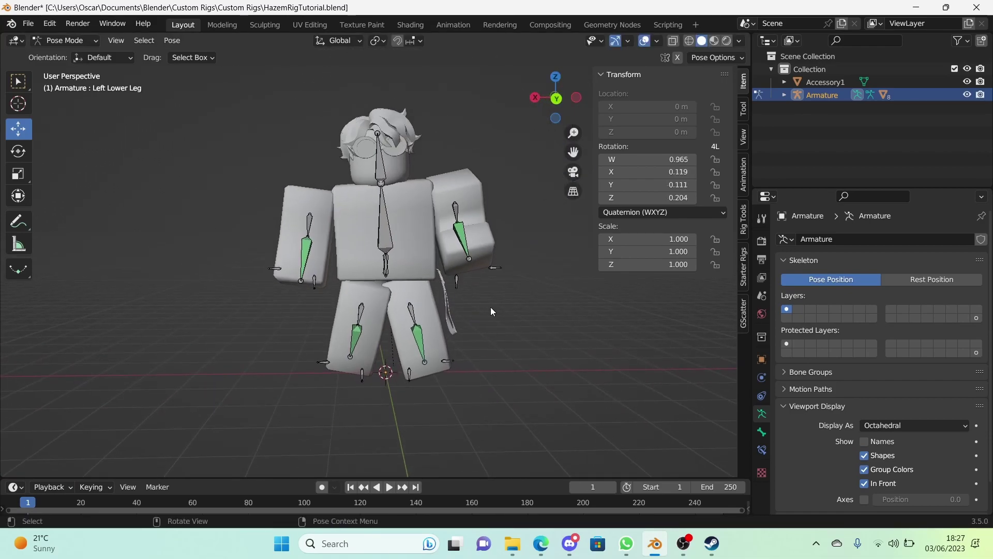
left_click(454, 217)
key("r")
left_click(542, 207)
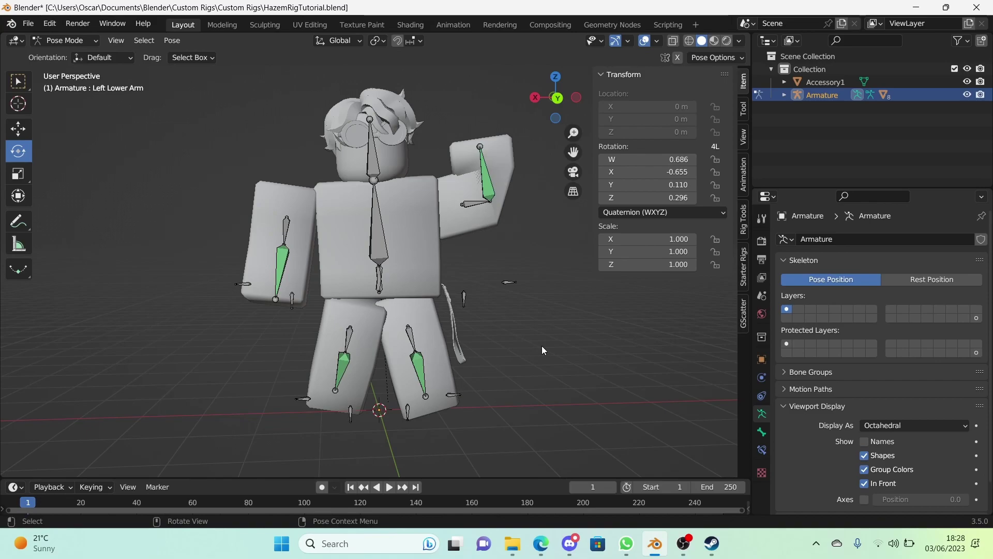
middle_click_drag(542, 350, 540, 345)
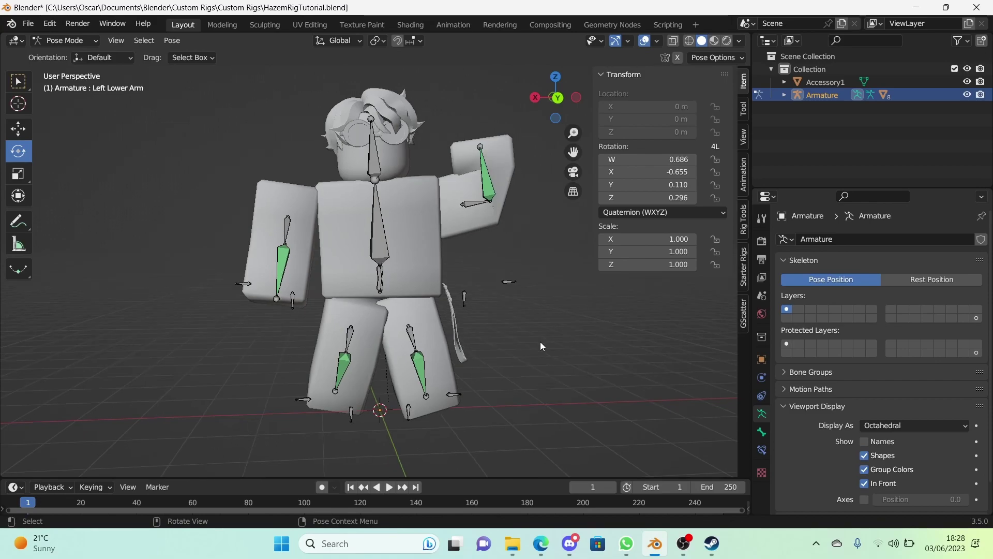